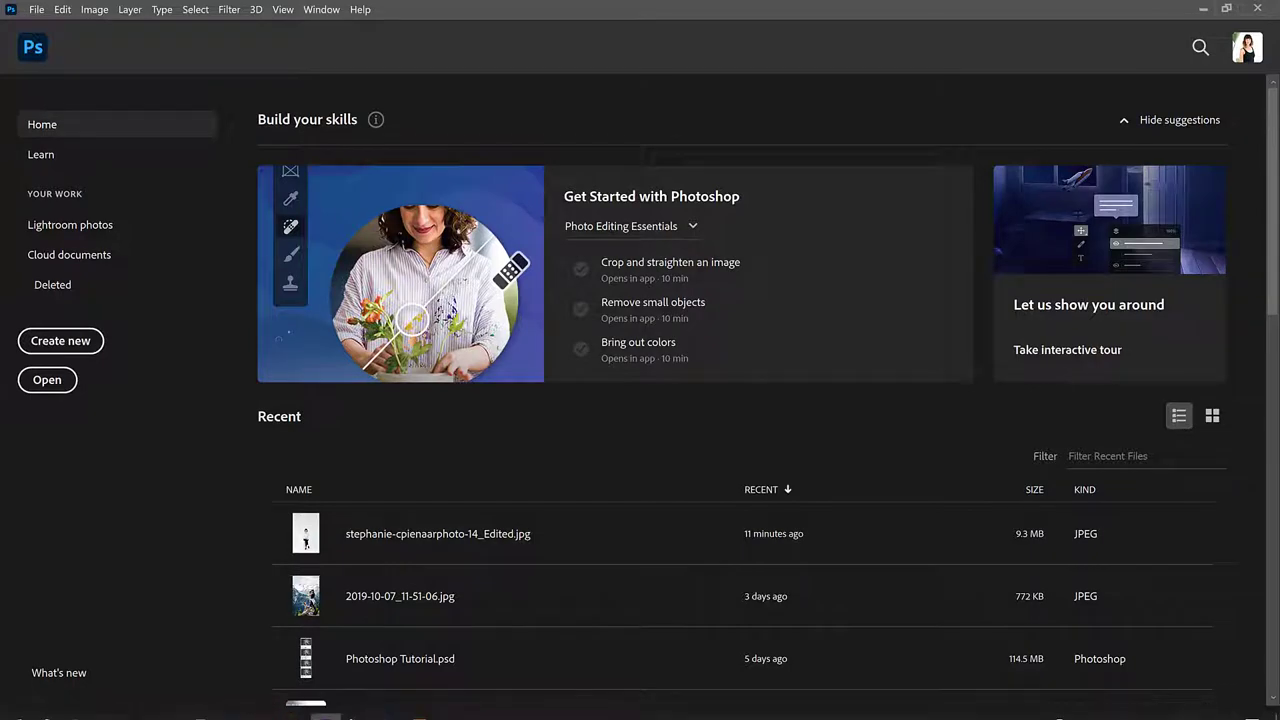
- Open the 14_Edited headshot JPG from Headshots > 2020 Updated Headshots > gallery in Photoshop
click(139, 708)
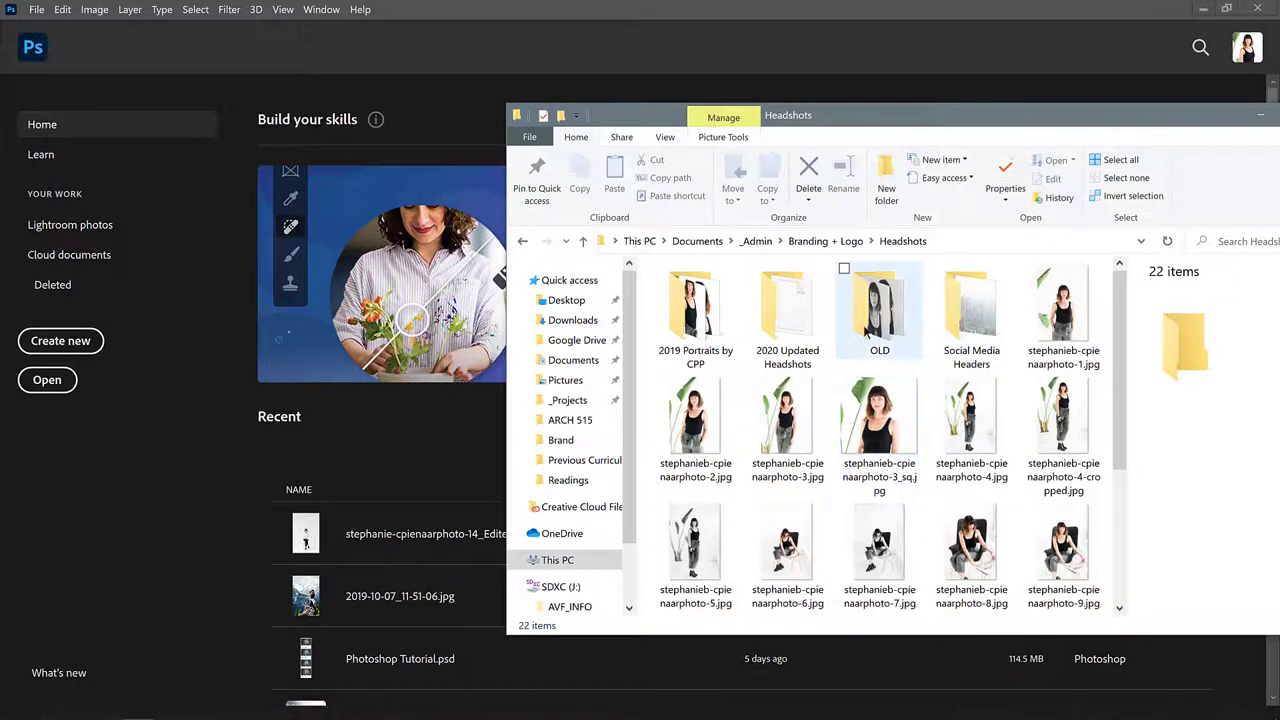
double_click(787, 310)
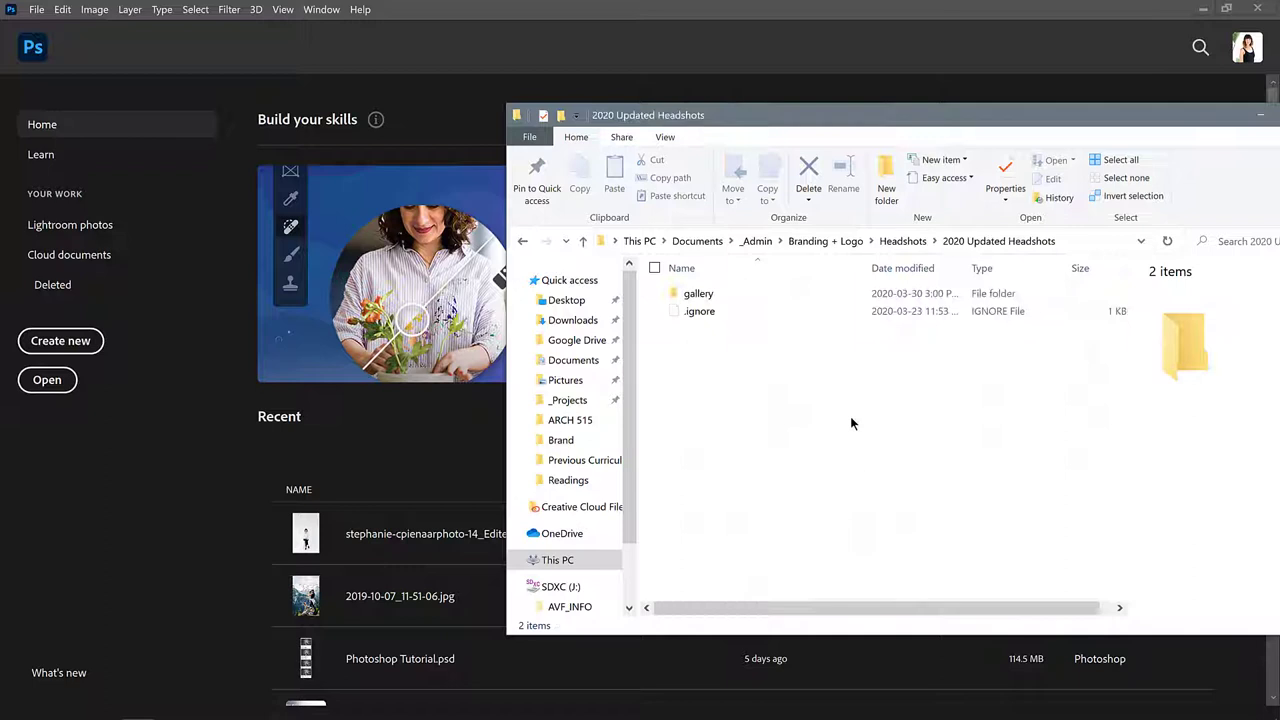
double_click(729, 296)
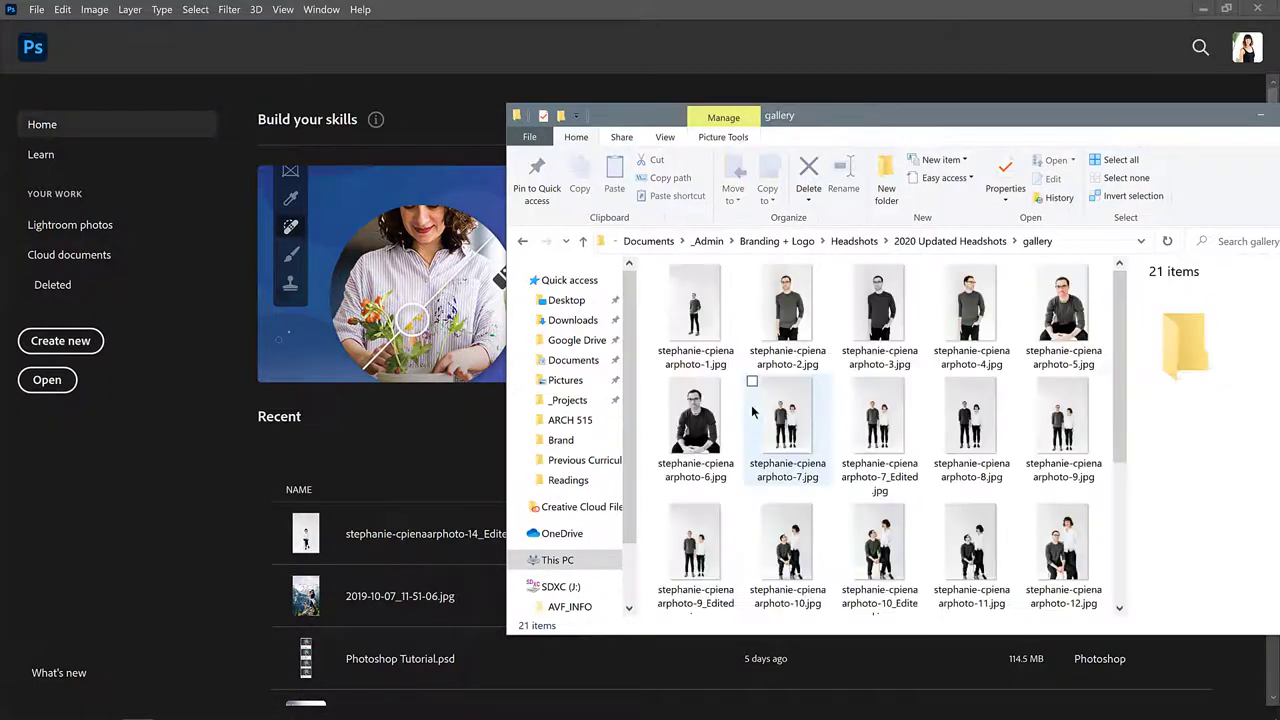
scroll(781, 489, down, 3)
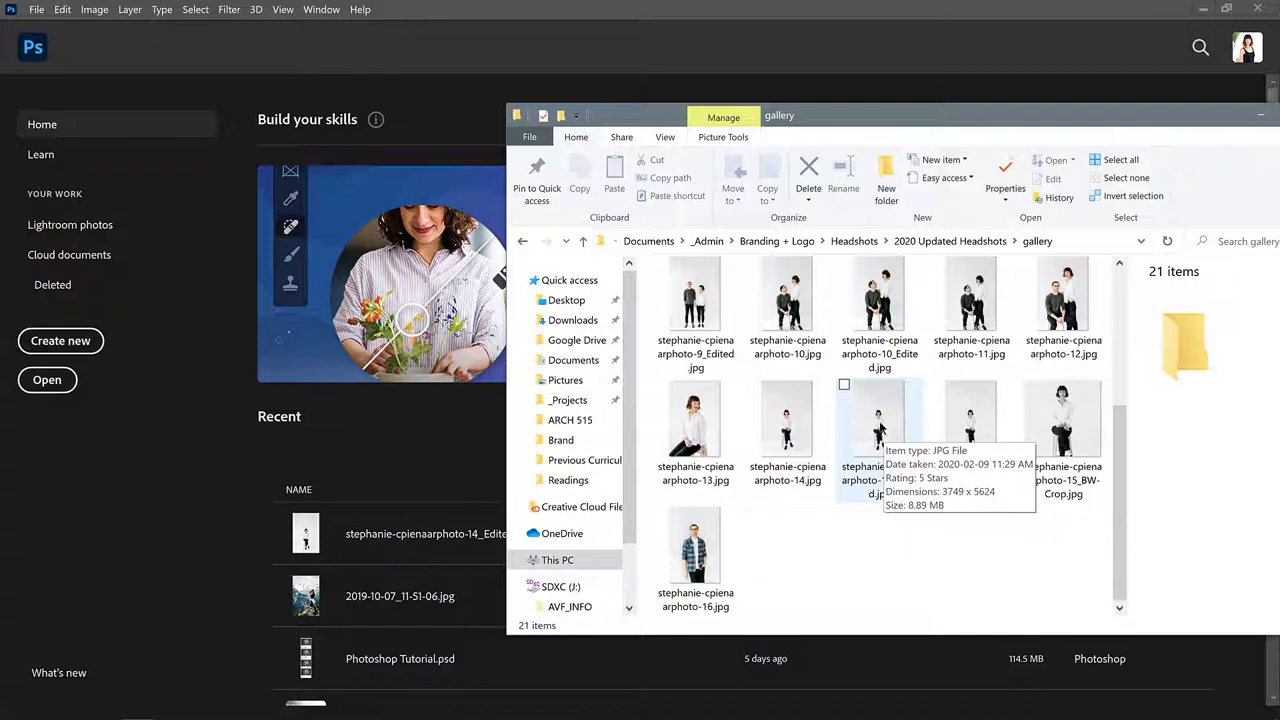
drag(880, 430, 367, 437)
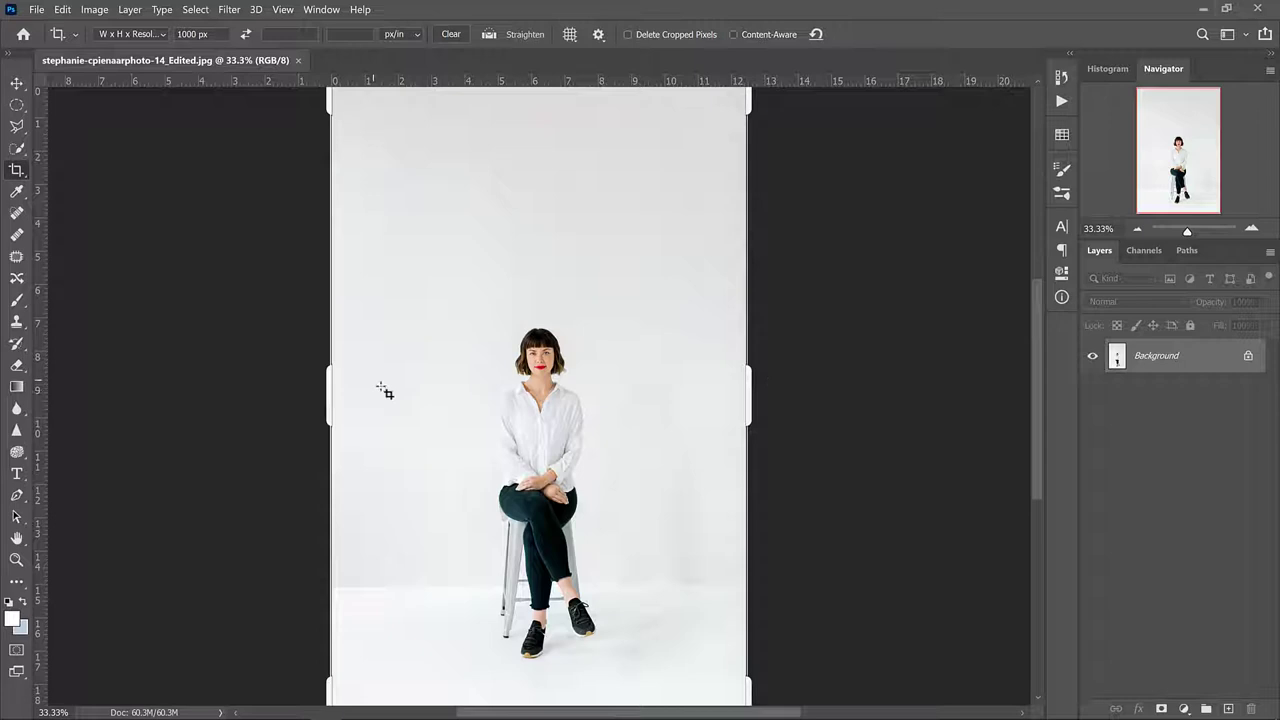
- Crop to 1000 × 1000 px with the W x H x Resolution preset, framing the seated woman
click(400, 393)
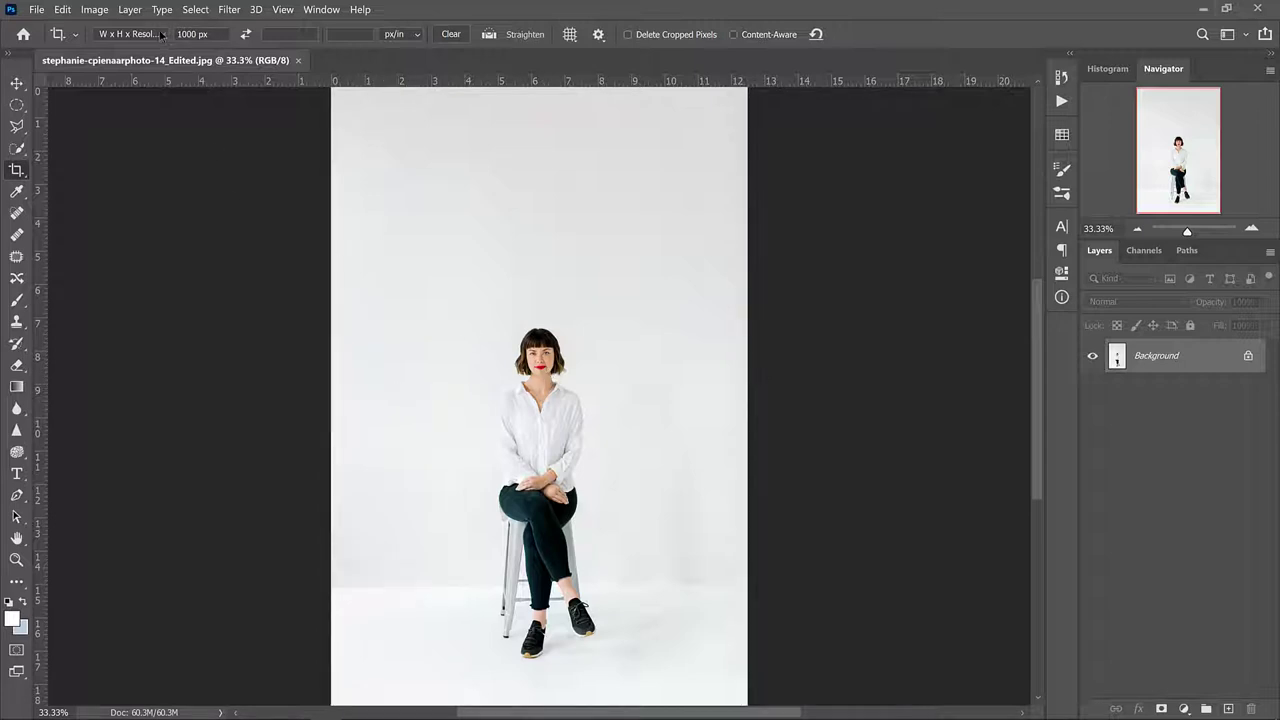
click(138, 35)
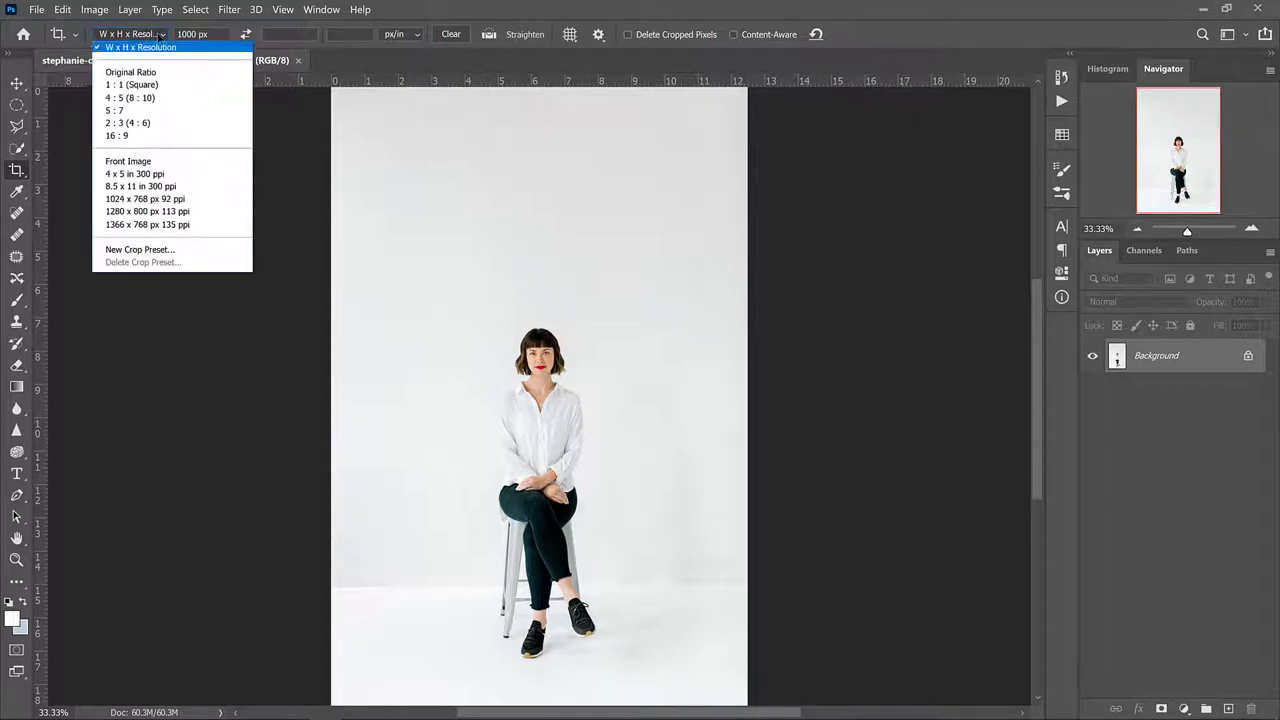
click(218, 58)
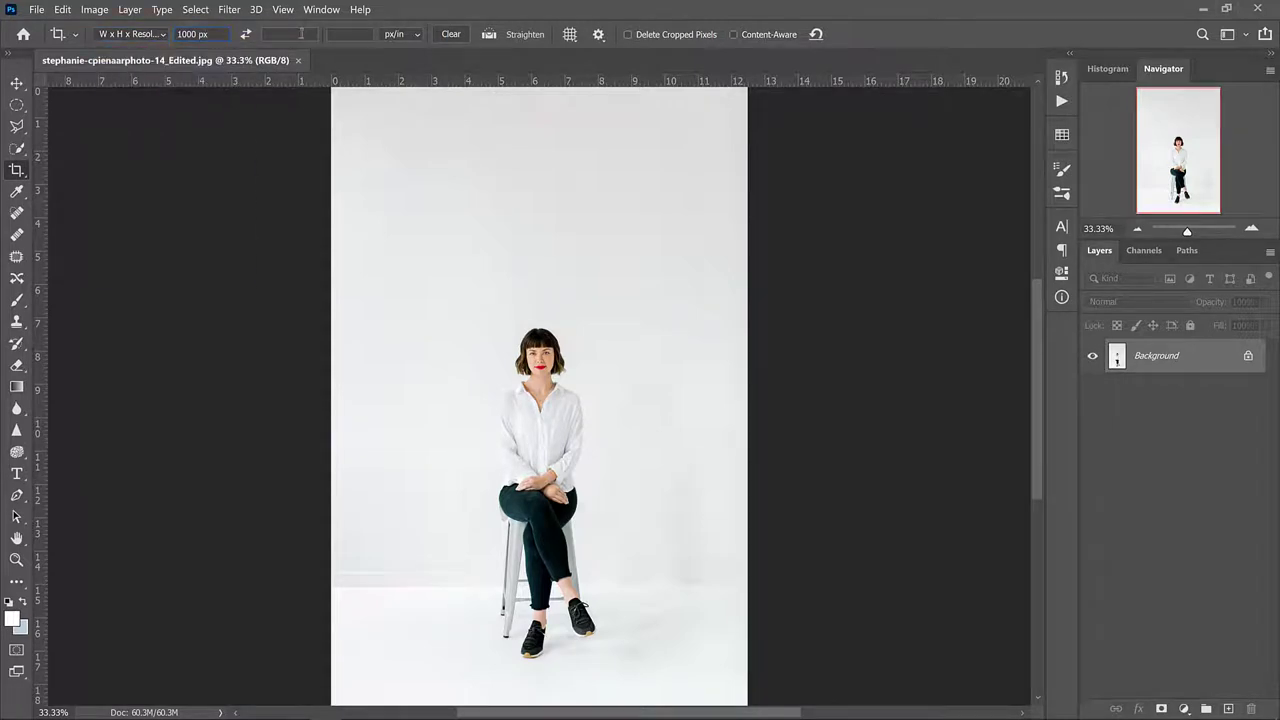
text(1000px)
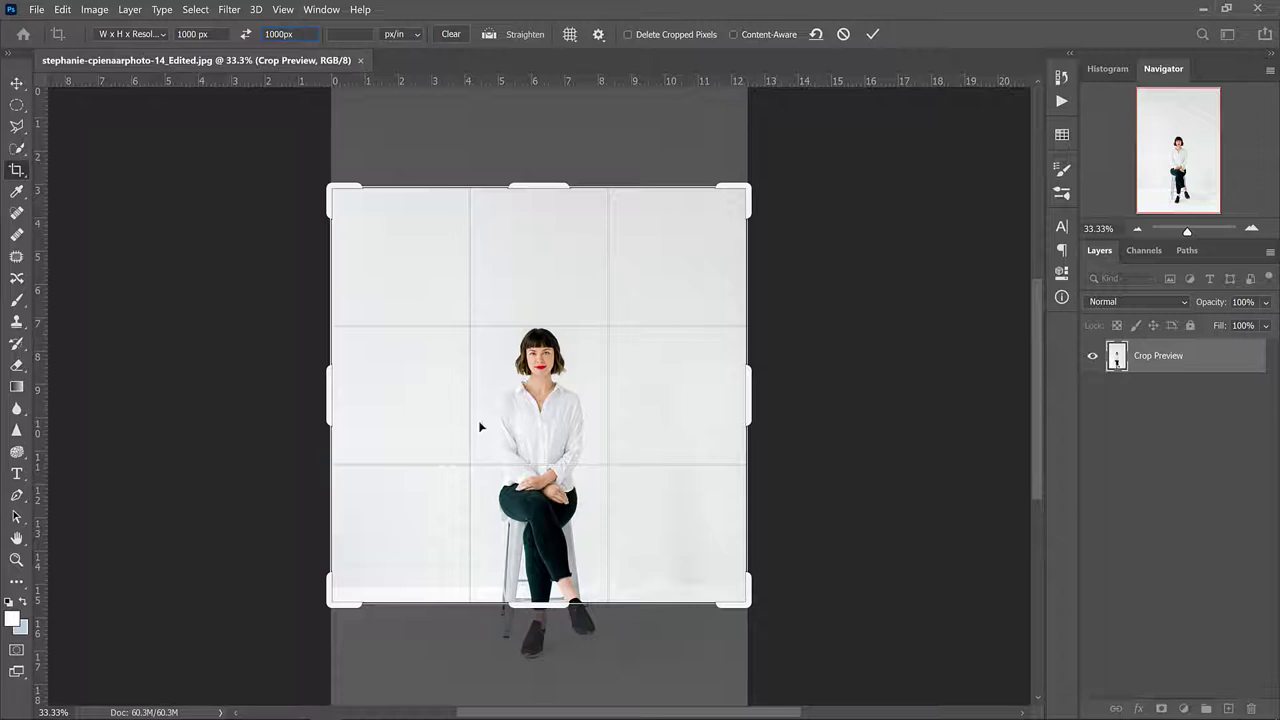
key(Return)
drag(553, 408, 551, 369)
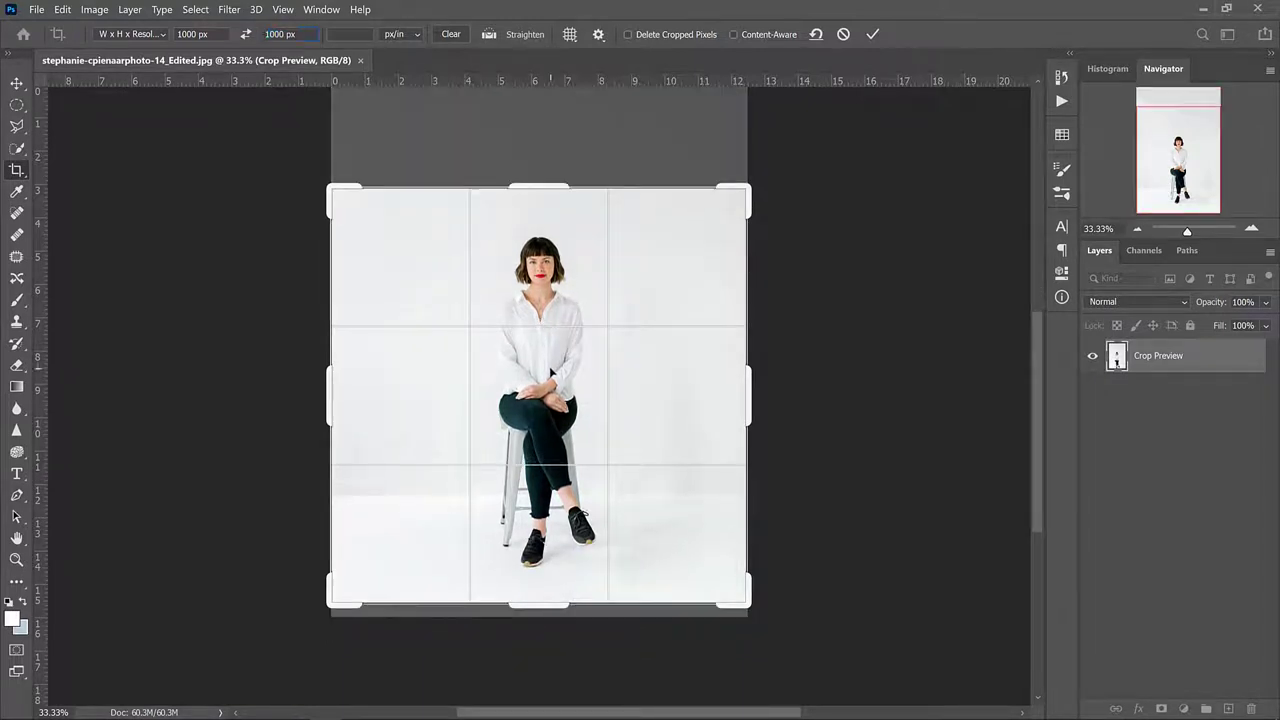
key(Return)
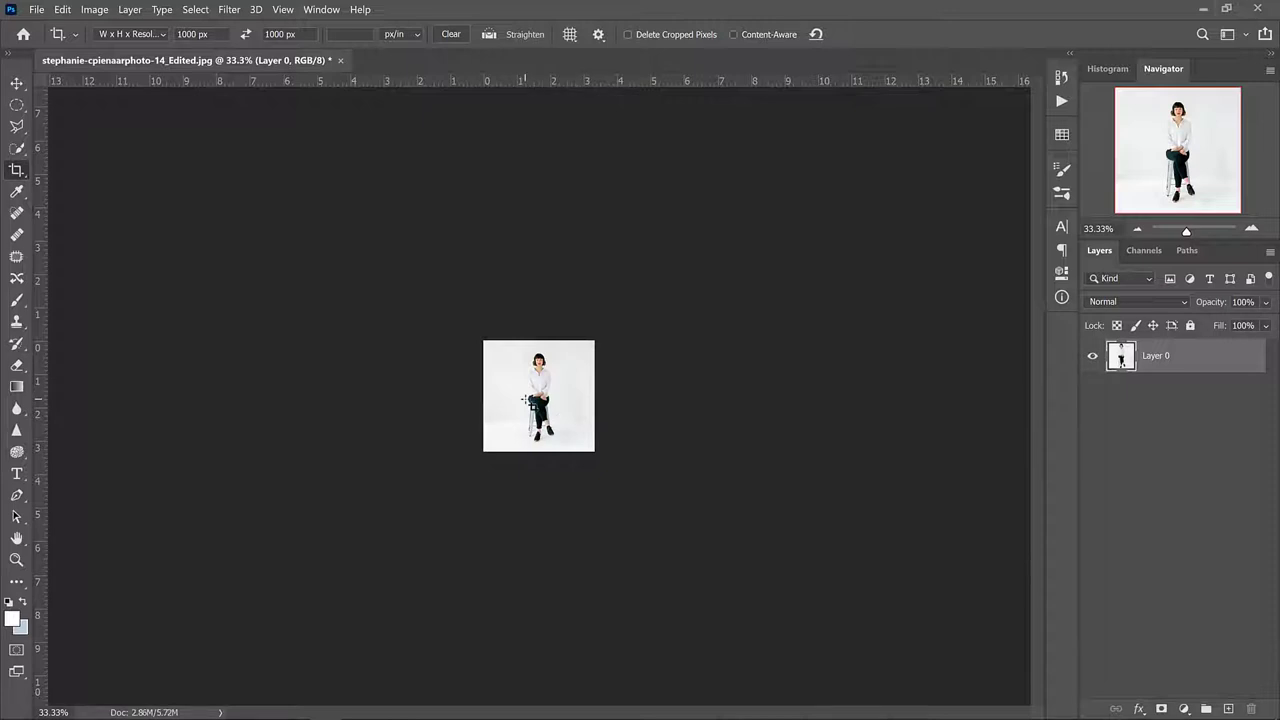
- Zoom the cropped photo to 100% and switch to the Elliptical Marquee Tool
key(ctrl+1)
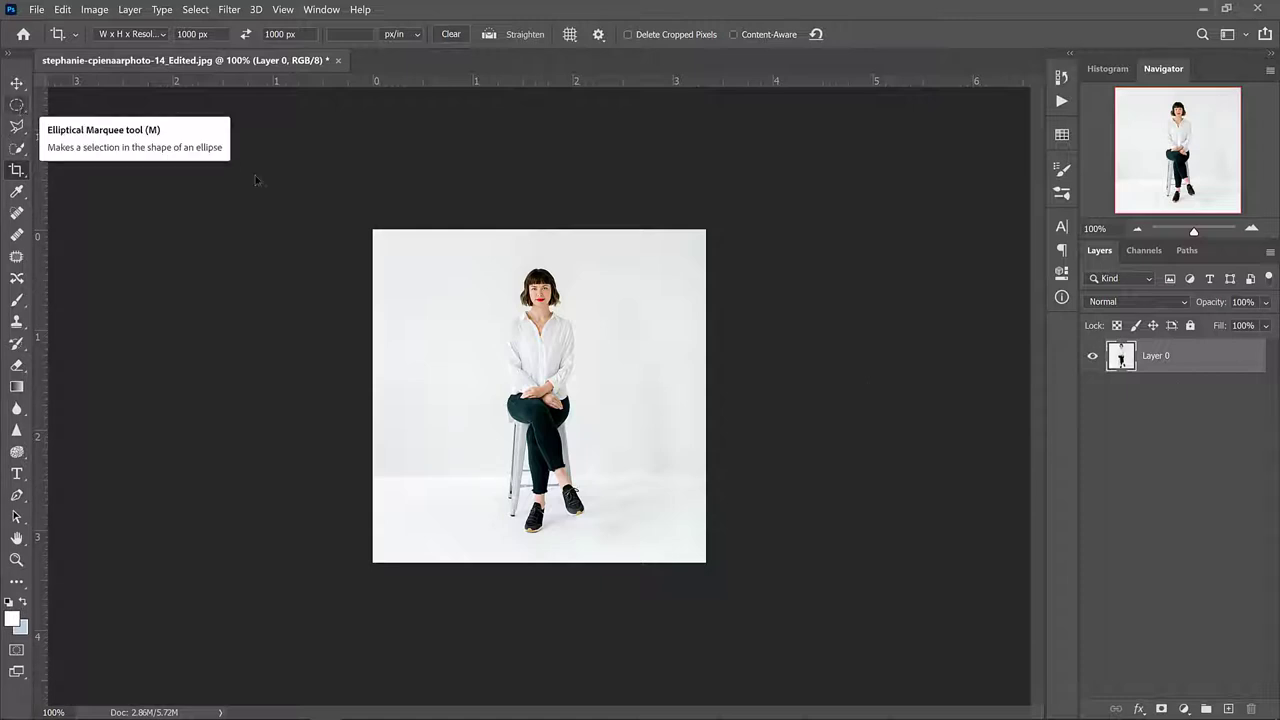
key(m)
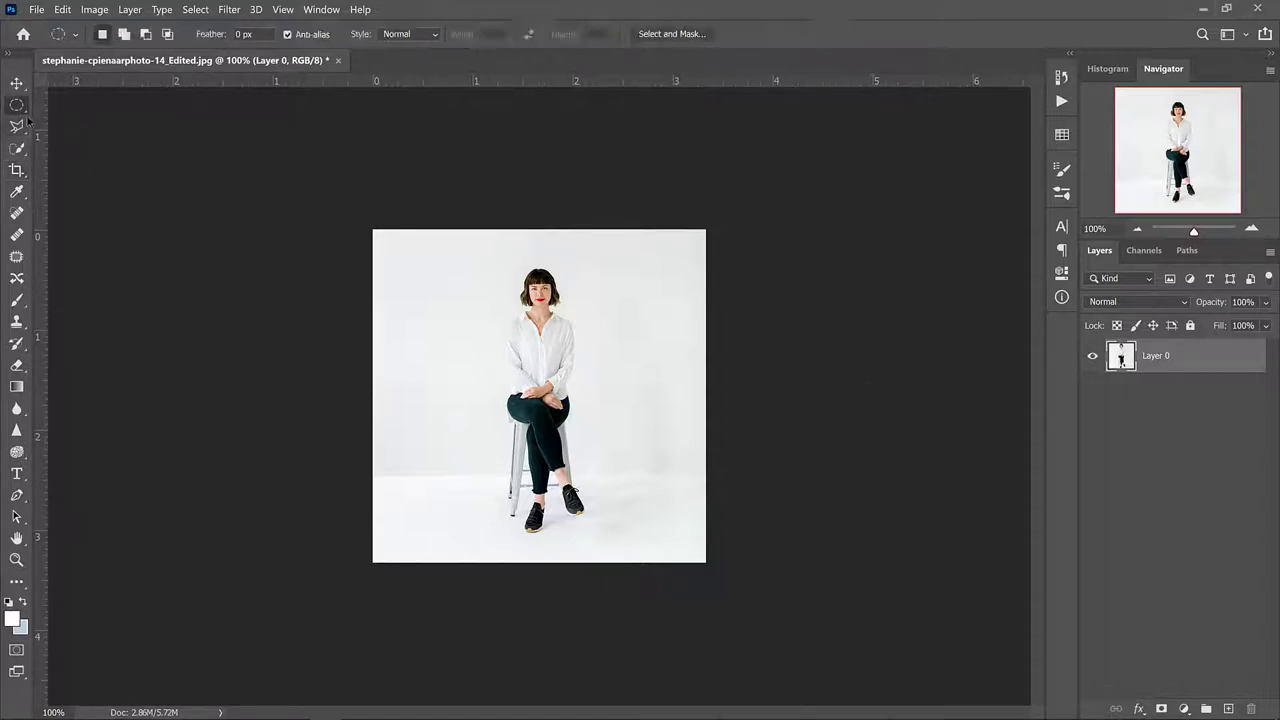
right_click(24, 112)
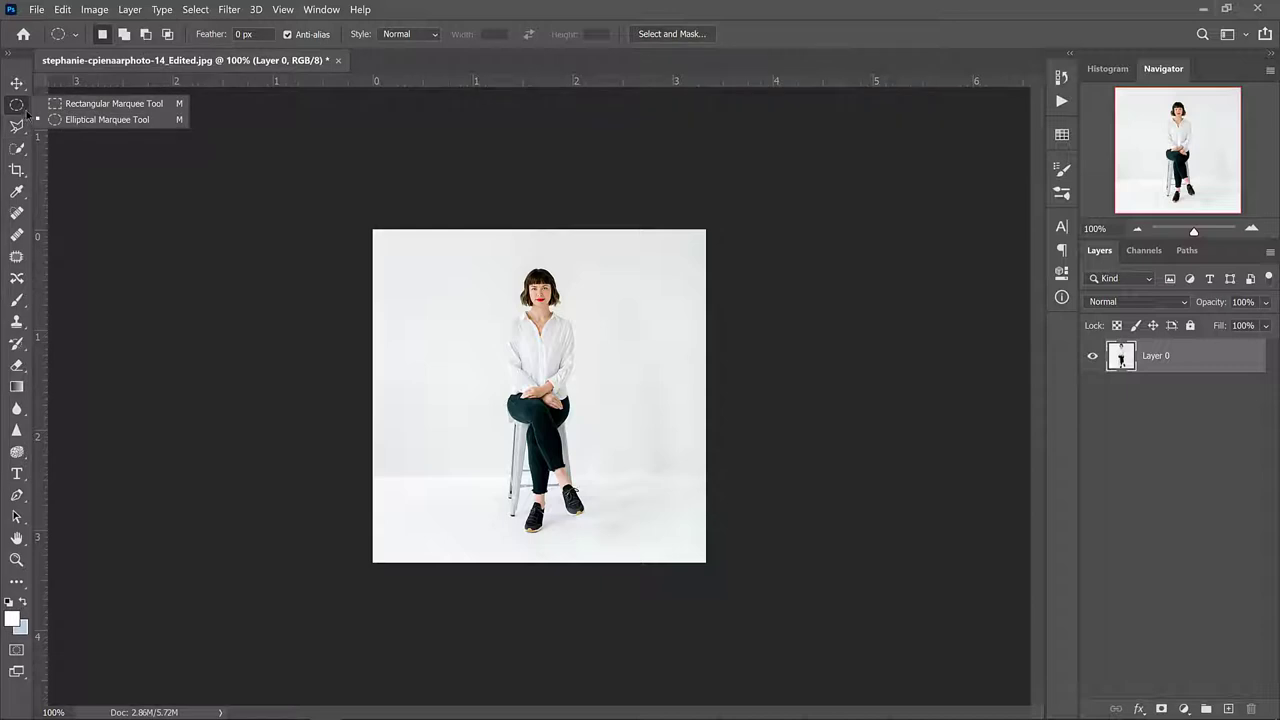
click(86, 121)
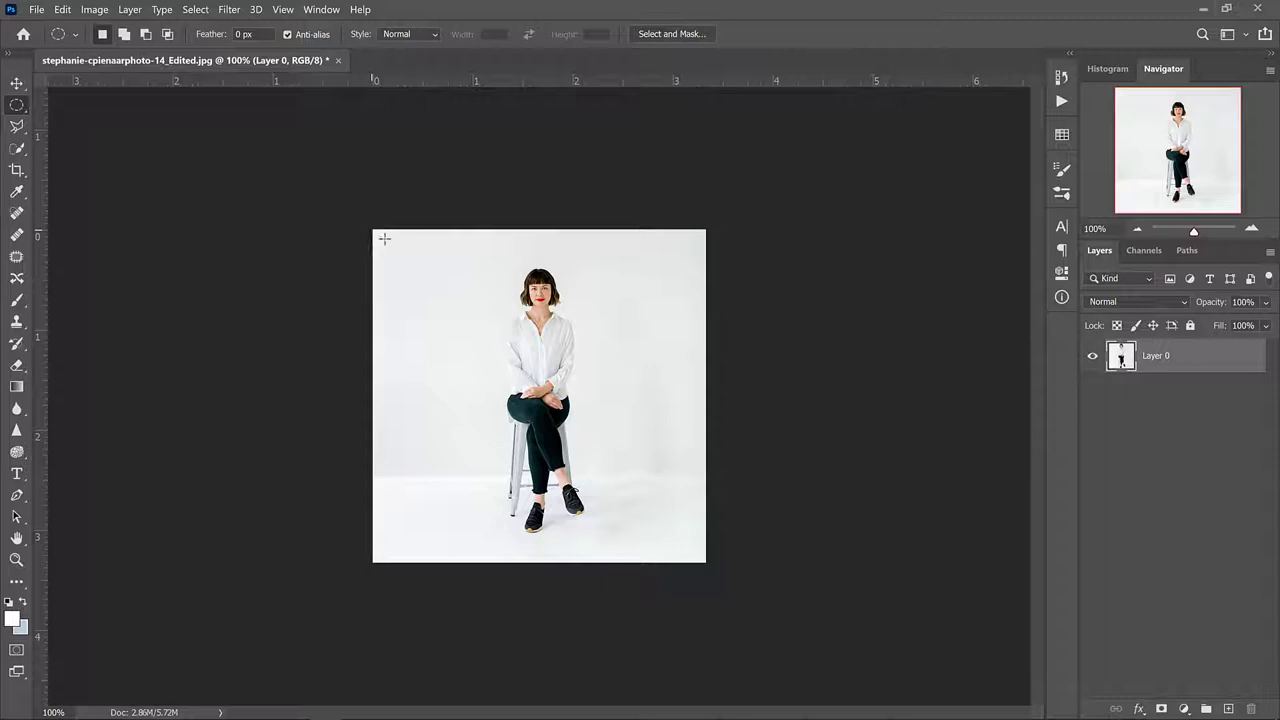
- Draw a circular selection filling the square photo and align it to the centre
drag(384, 239, 772, 561)
drag(588, 384, 587, 381)
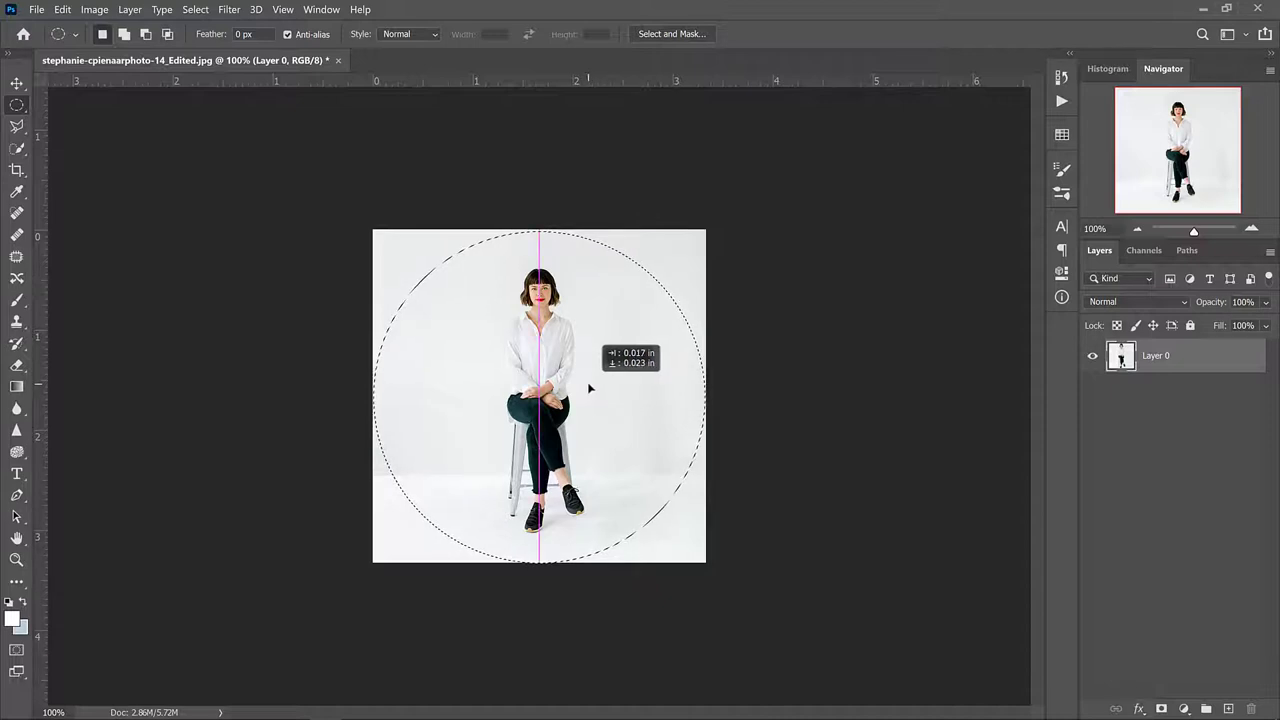
drag(589, 387, 589, 387)
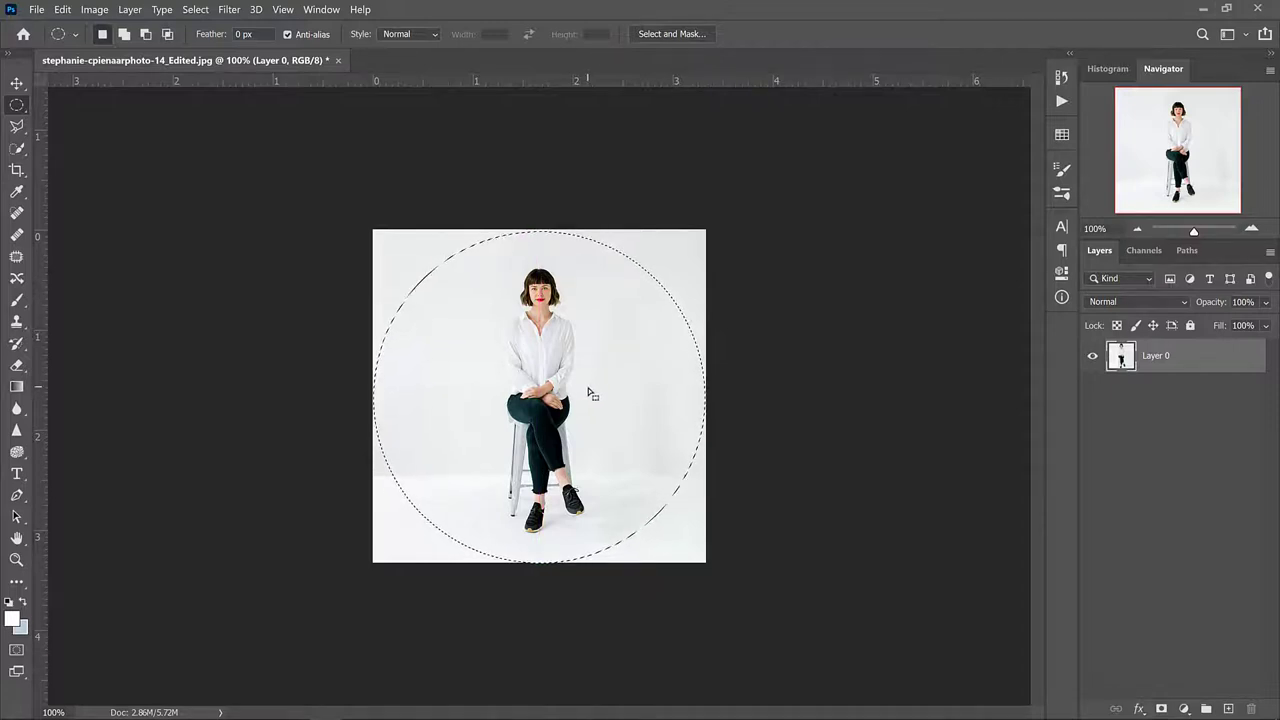
drag(589, 390, 589, 390)
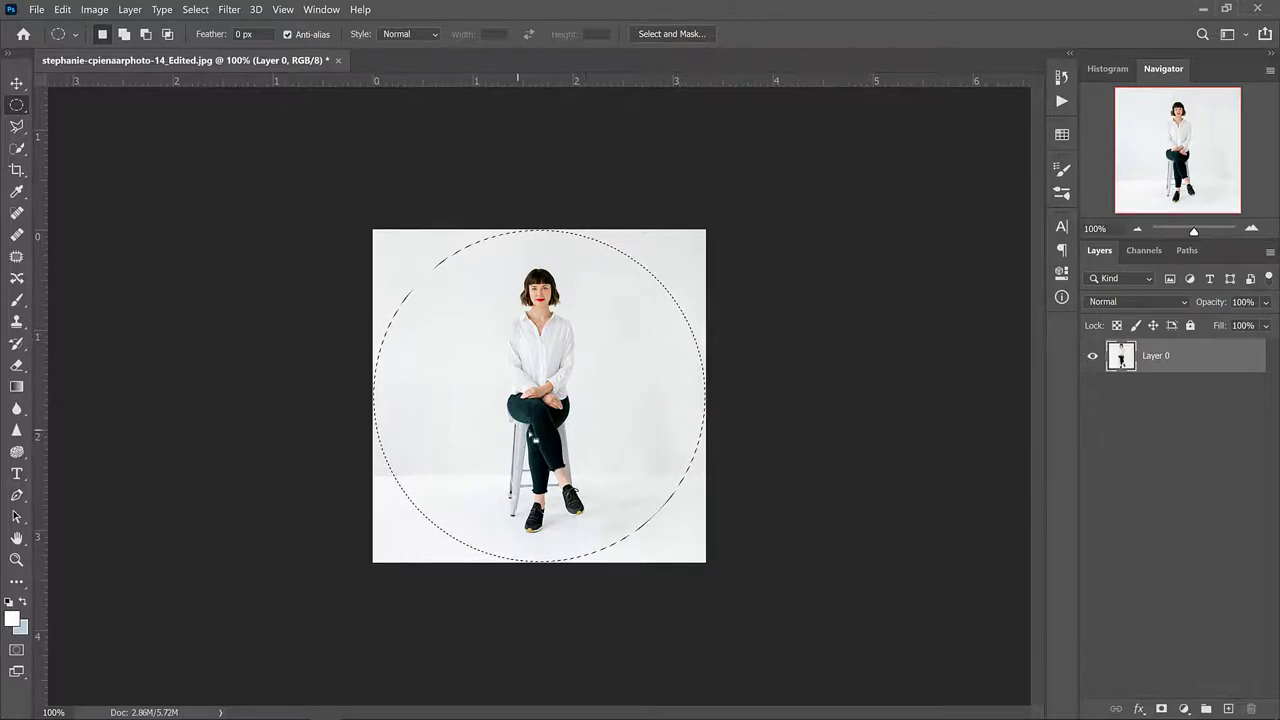
- Invert the circle selection, delete the four corners, and deselect
key(shift)
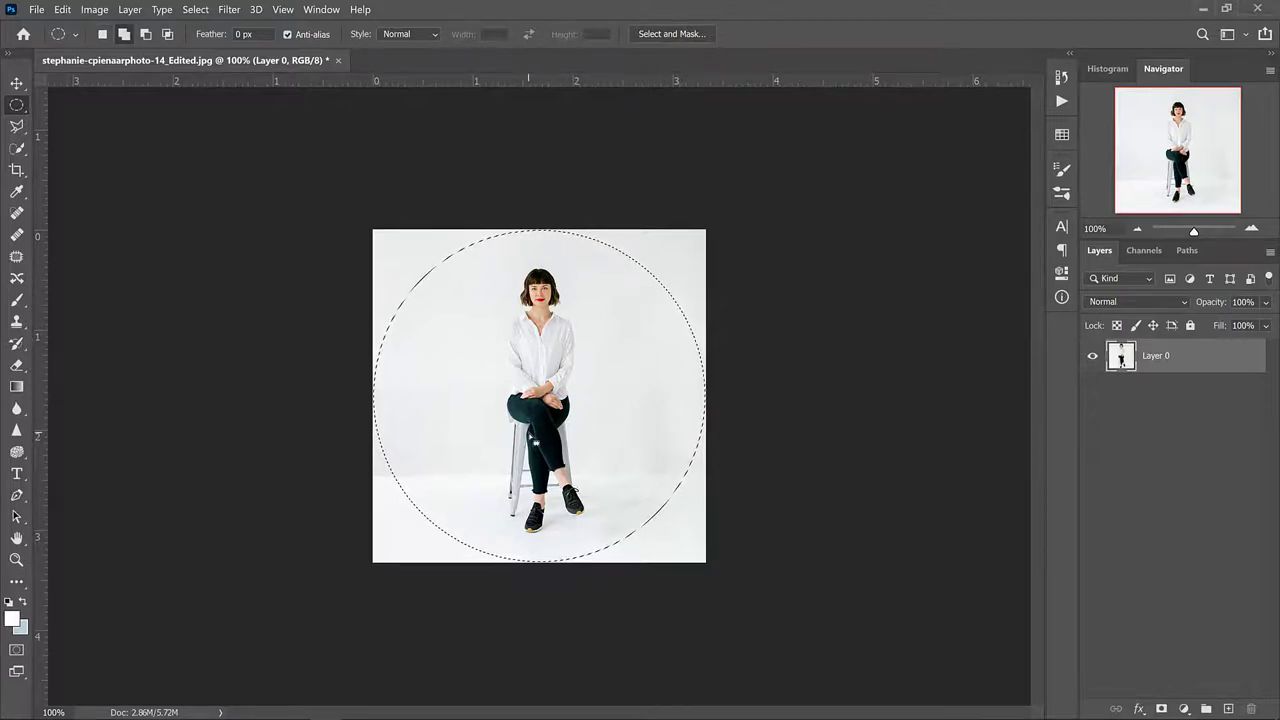
key(ctrl+shift+i)
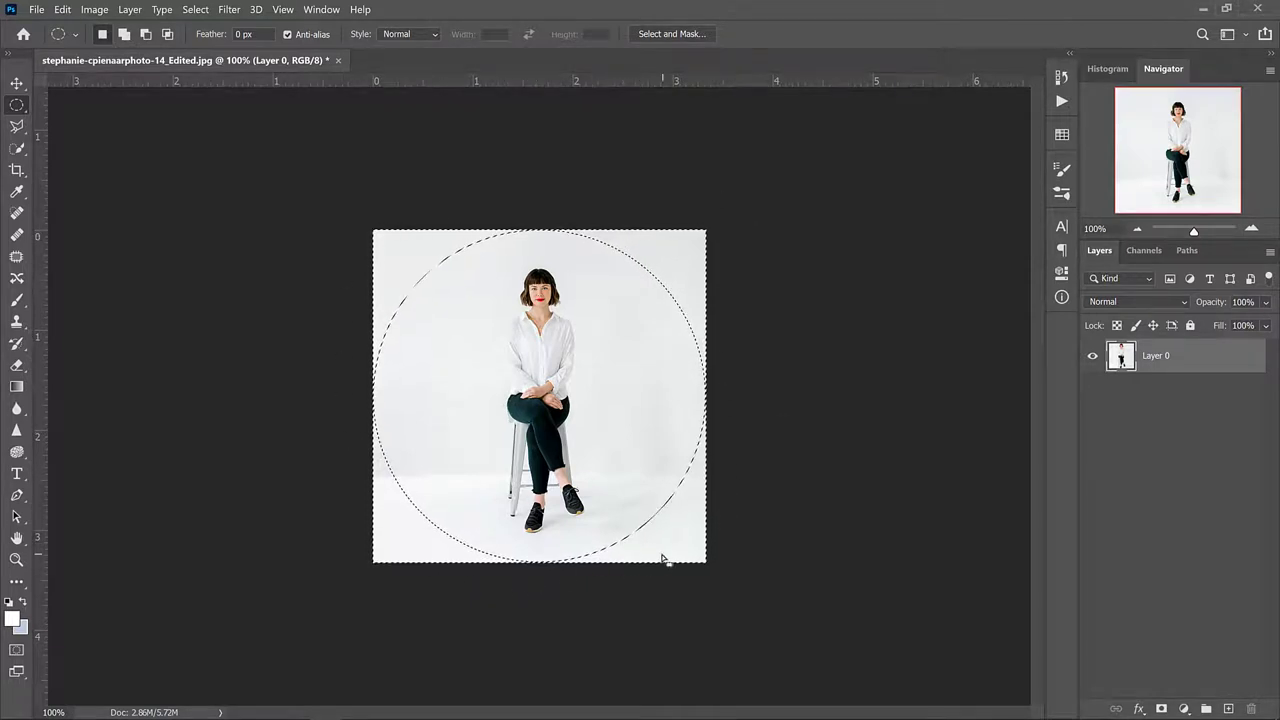
key(Delete)
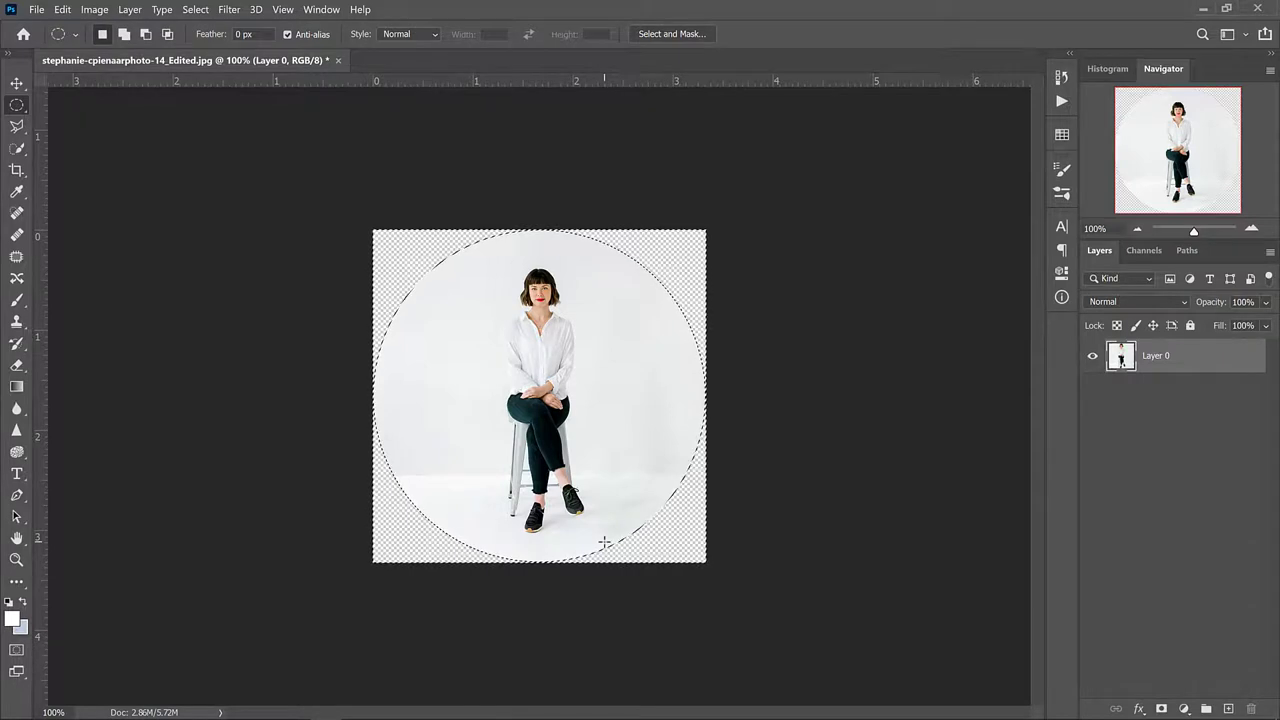
key(ctrl+d)
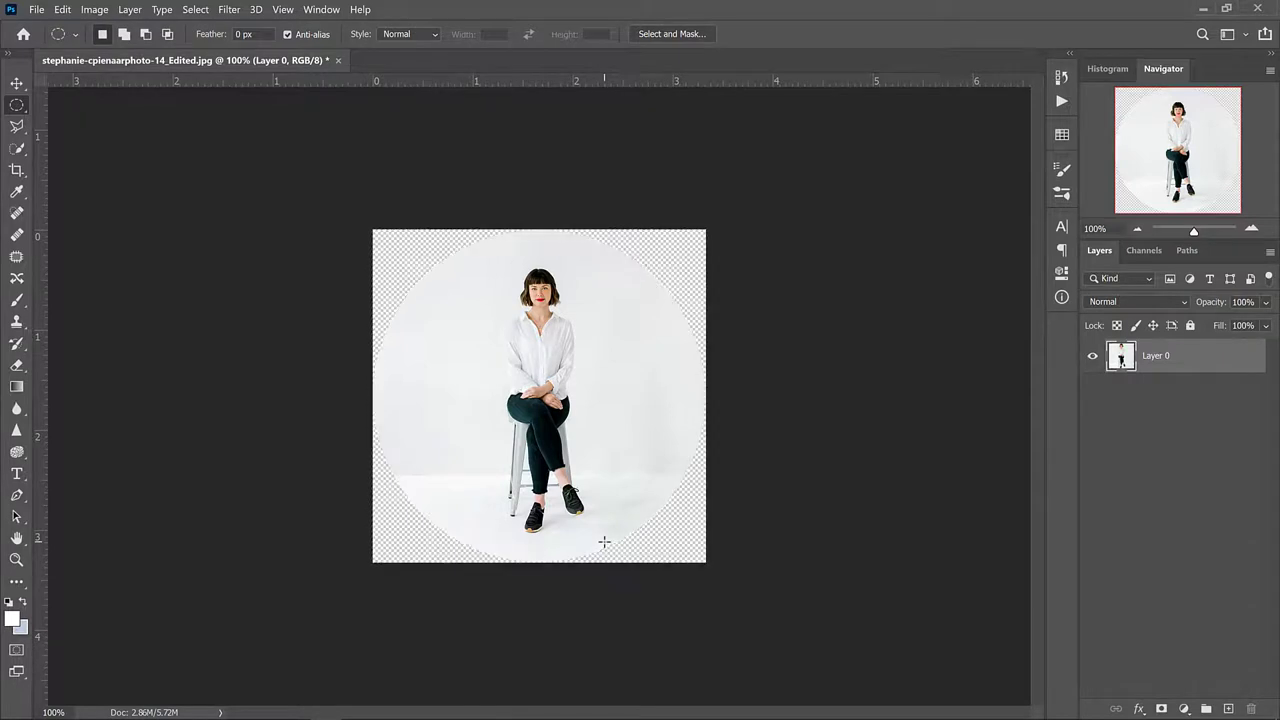
- Open Save for Web (Legacy) with PNG-24 and transparency for the round headshot
click(37, 10)
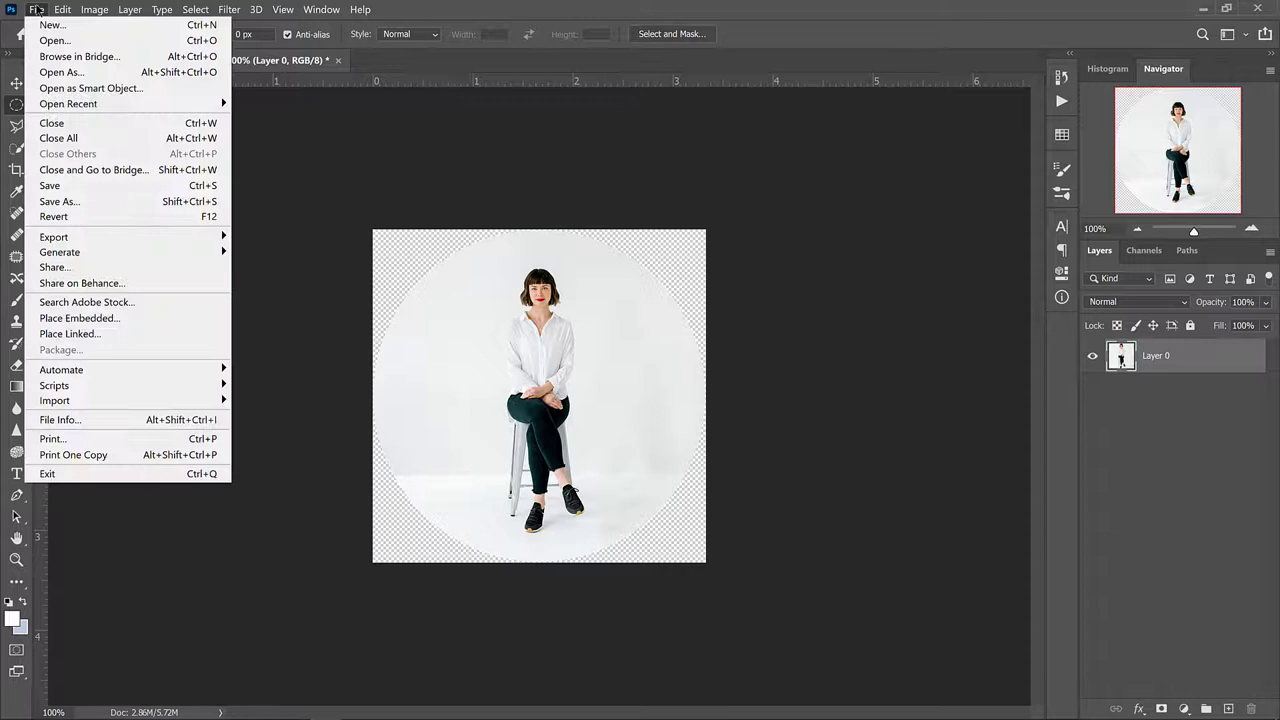
mouse_move(100, 240)
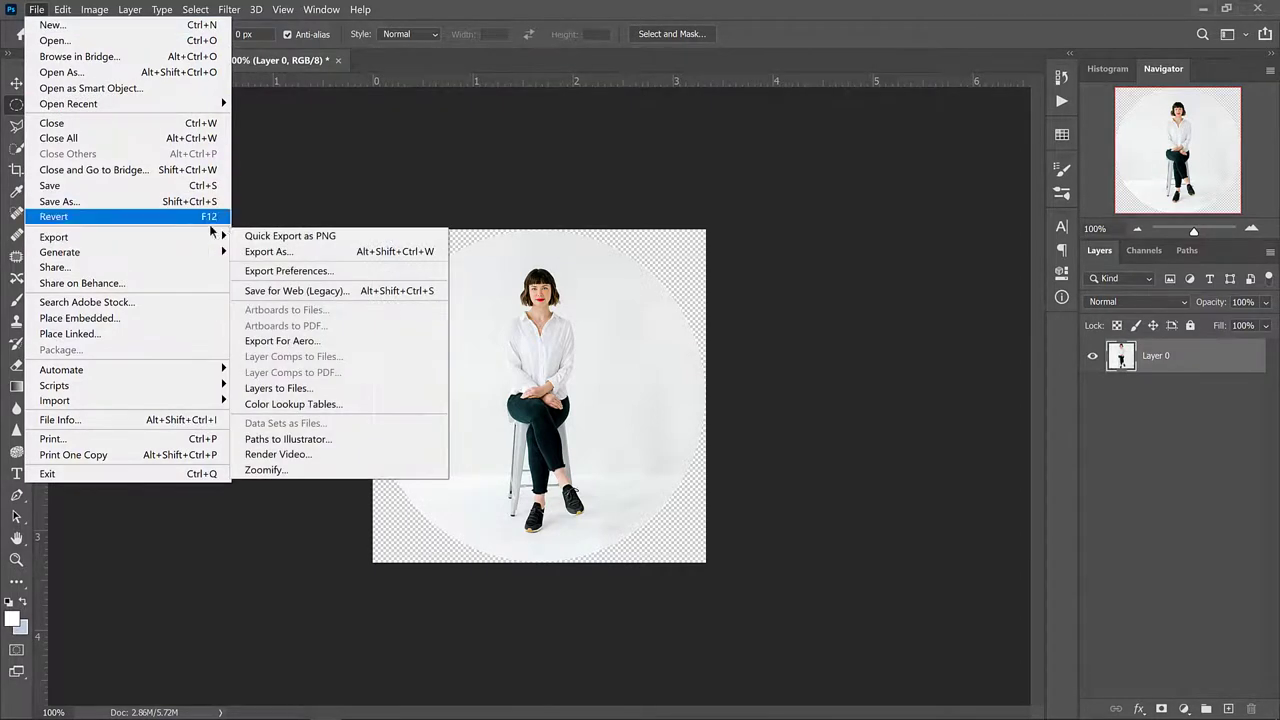
click(286, 291)
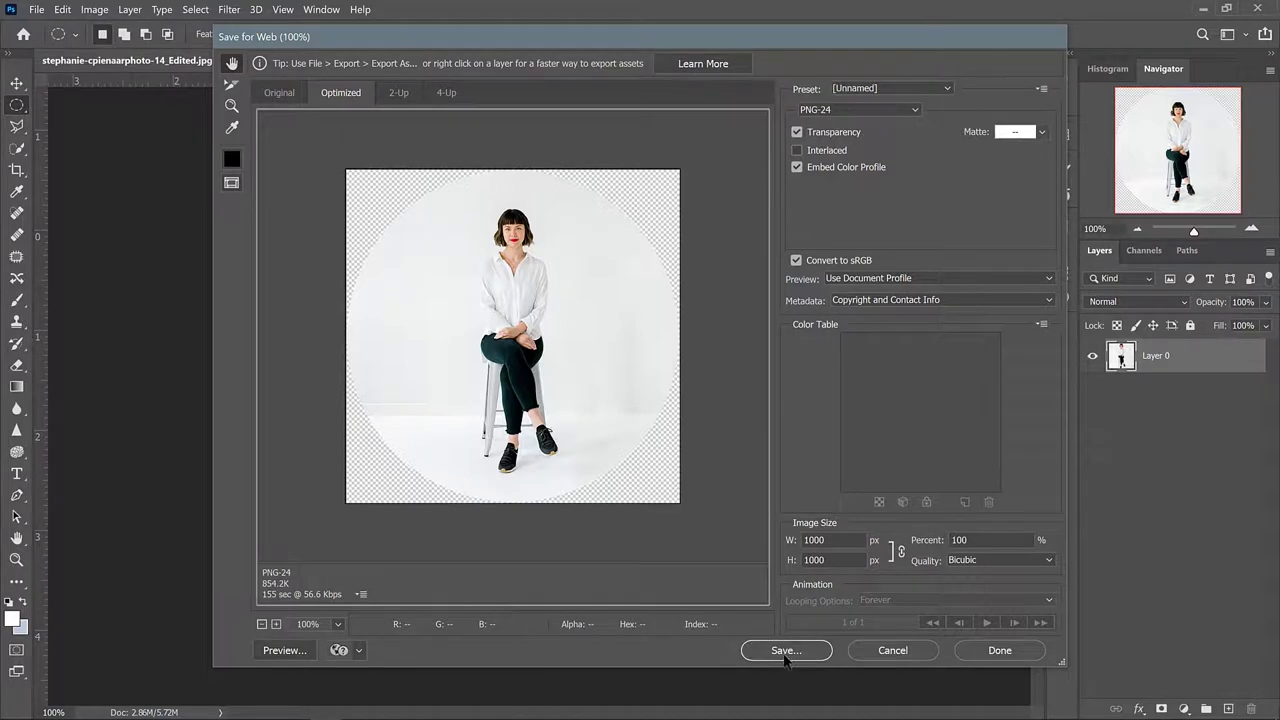
- Save the PNG to the Desktop, replacing the existing 1000px PNG file
click(786, 650)
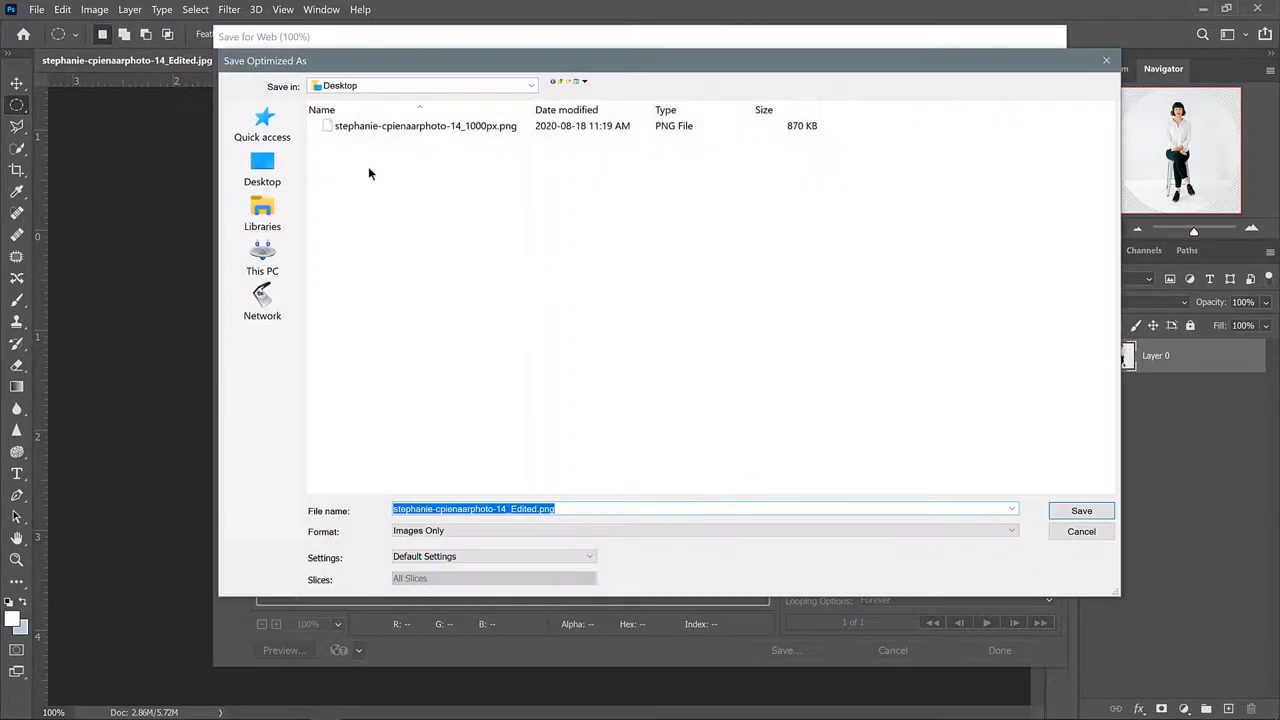
click(262, 170)
click(900, 168)
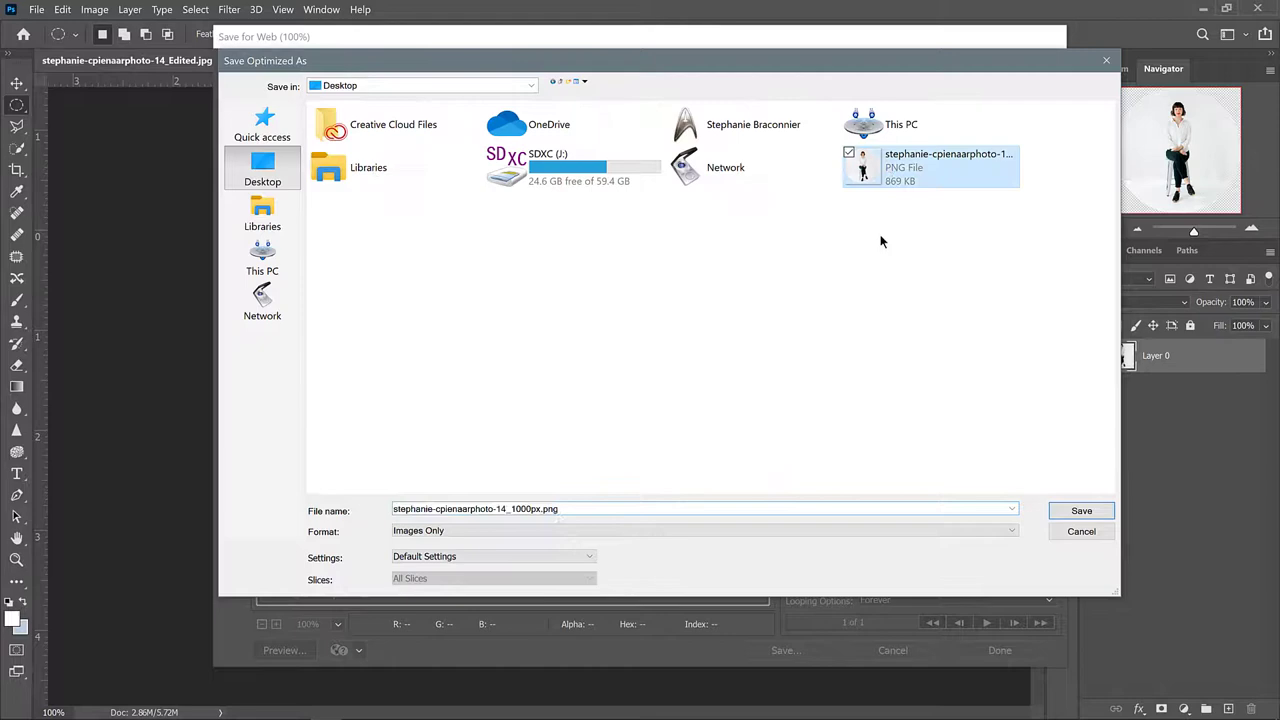
click(1076, 512)
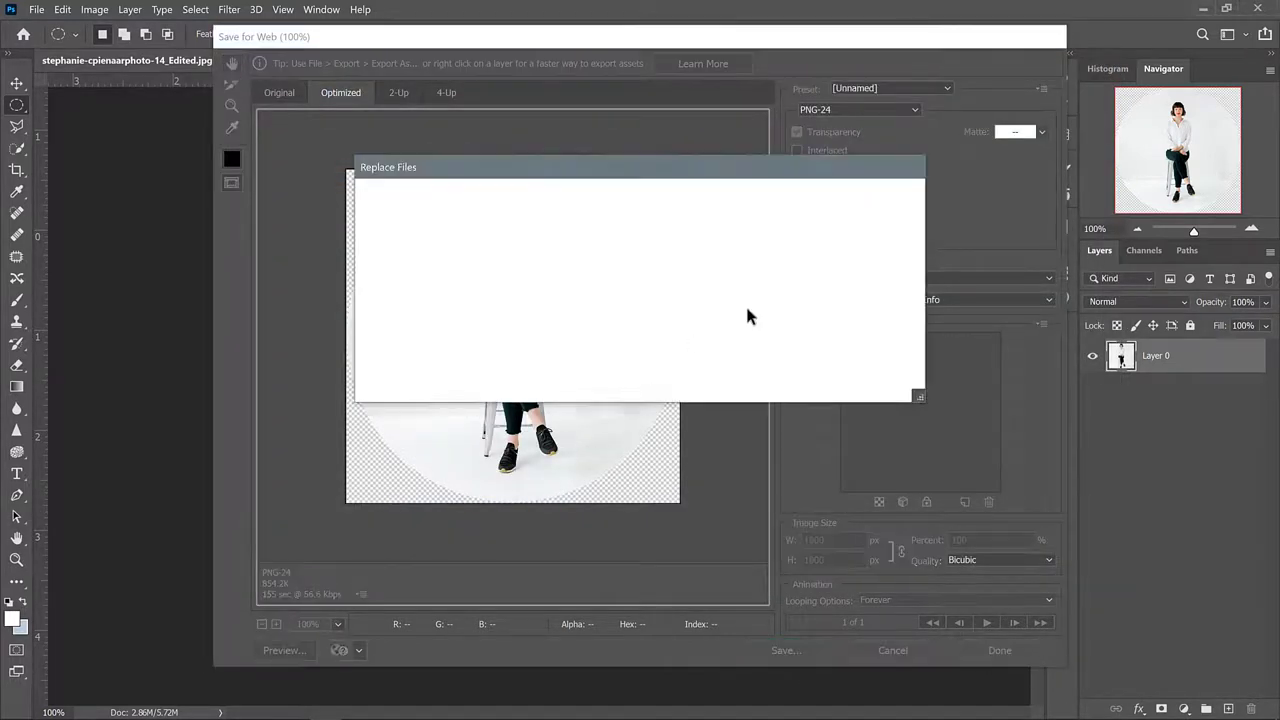
click(755, 383)
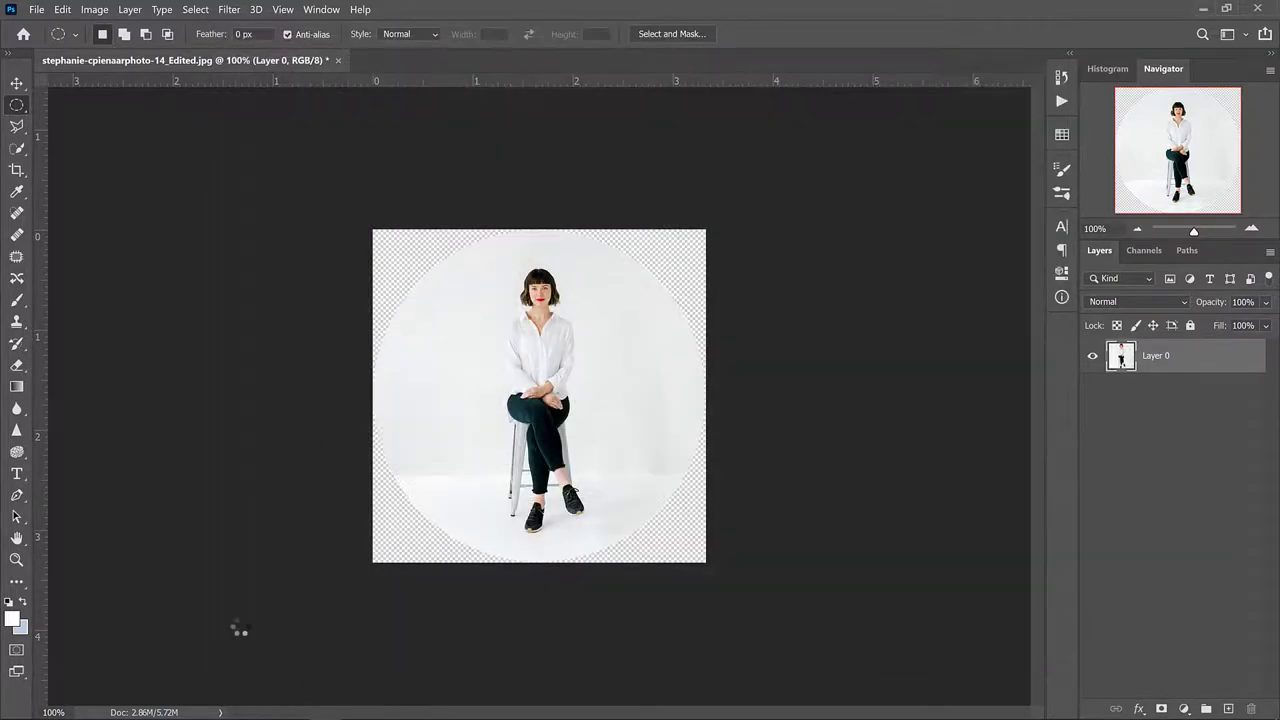
- In Chrome, search 'tinypng' in a new tab and open the TinyPNG website
click(169, 707)
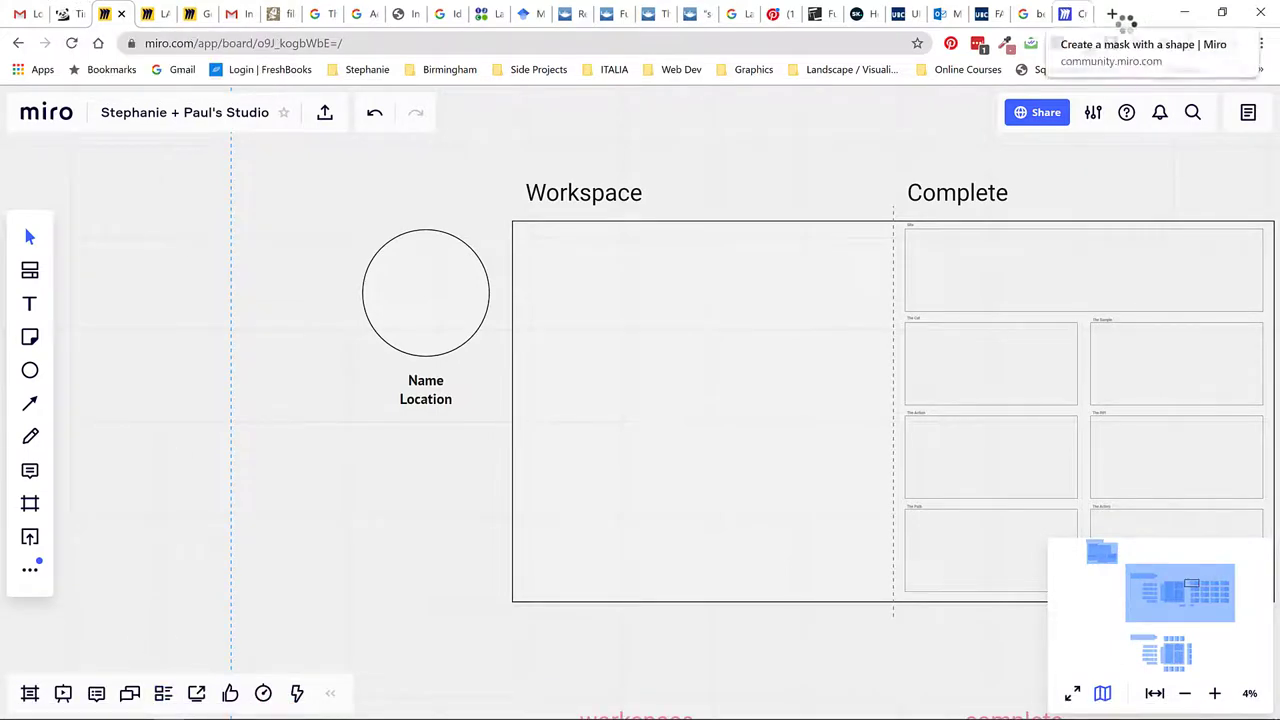
click(1113, 13)
text(tinypng)
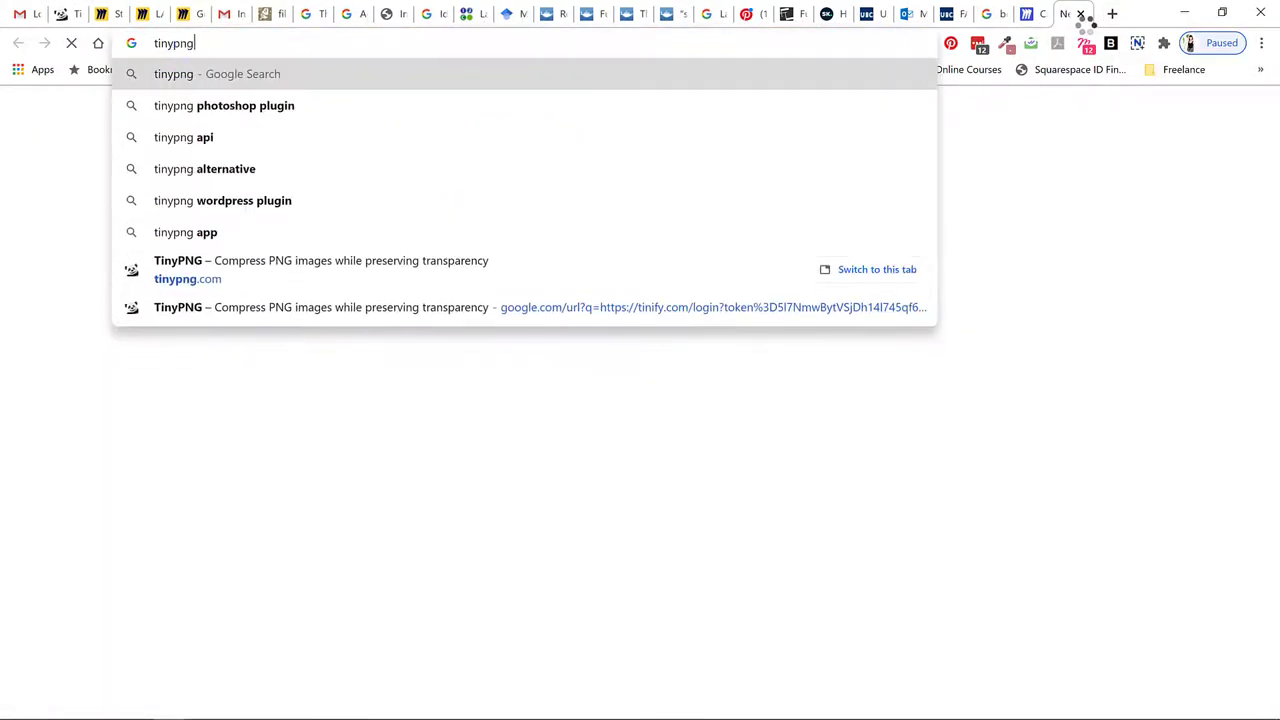
key(Return)
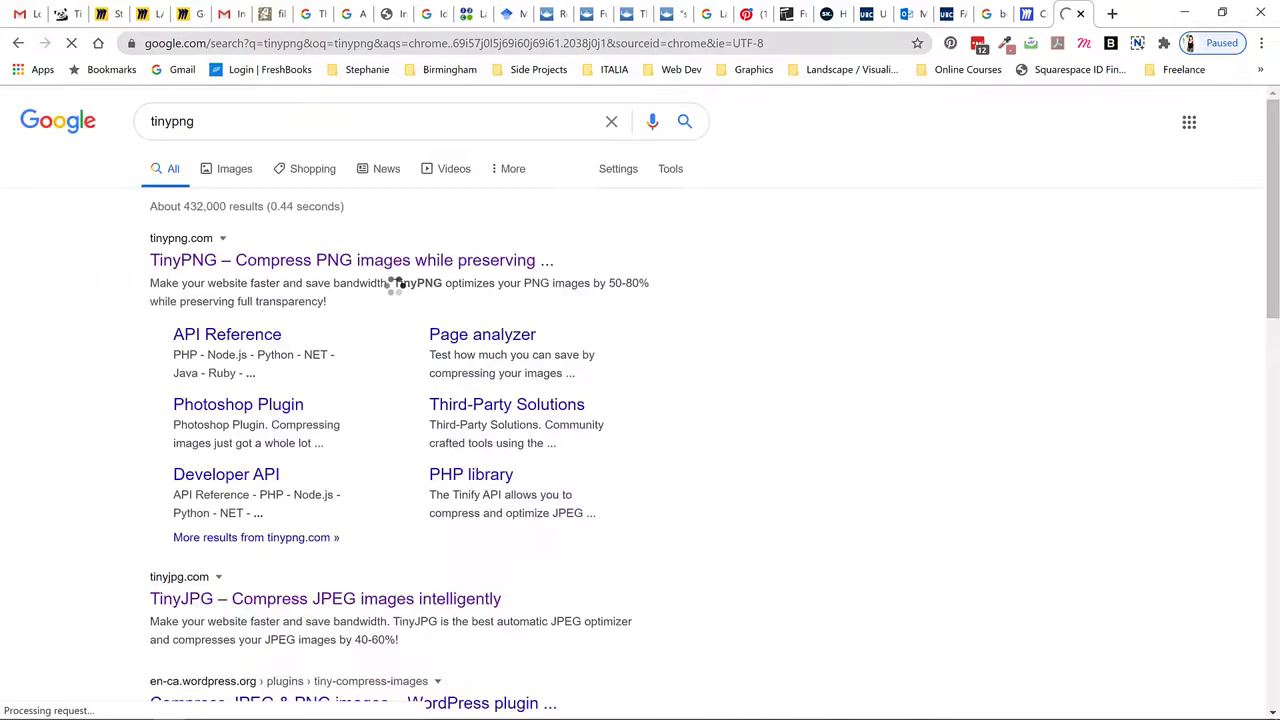
click(267, 261)
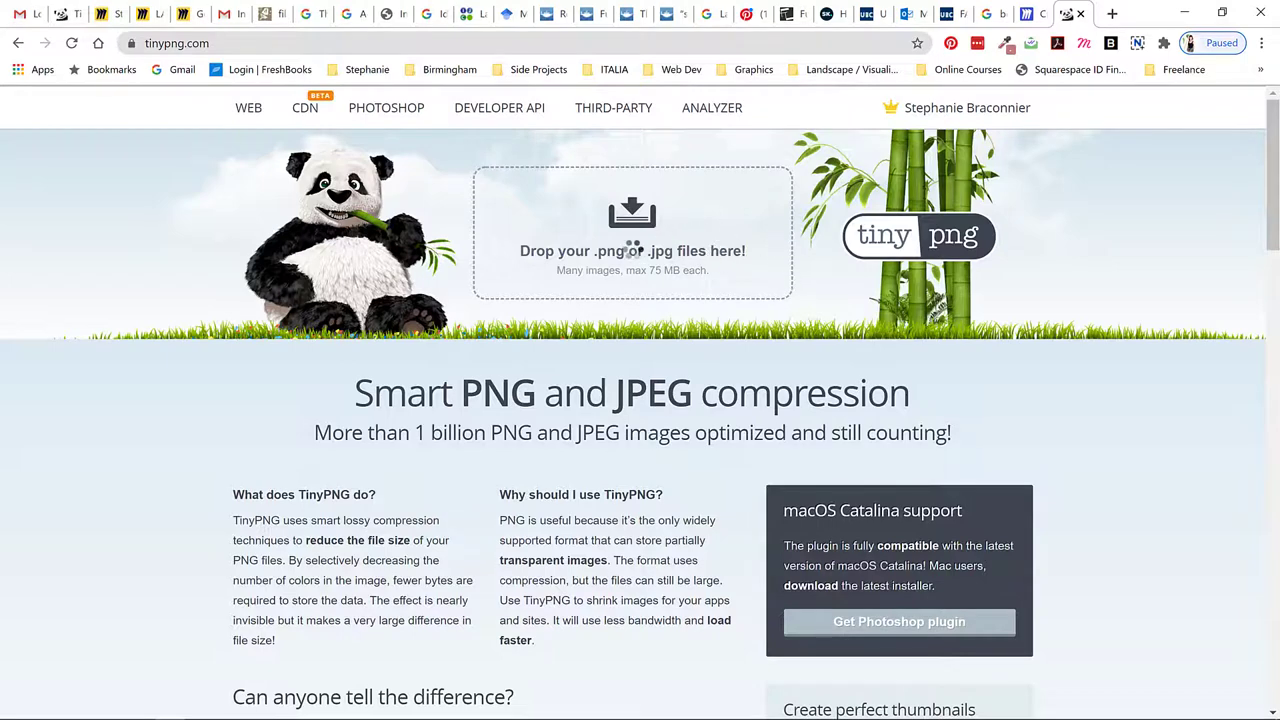
- Upload the Desktop 1000px headshot PNG to TinyPNG and download the 340 KB compressed result
click(140, 710)
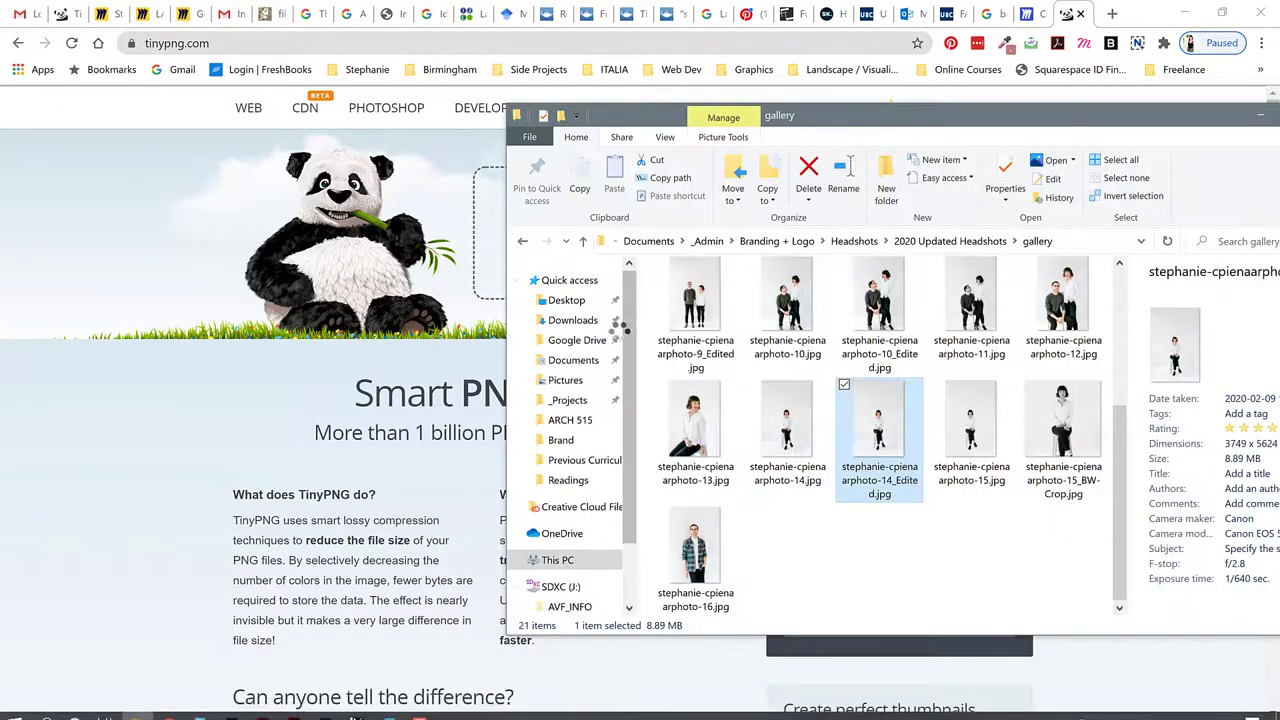
click(566, 300)
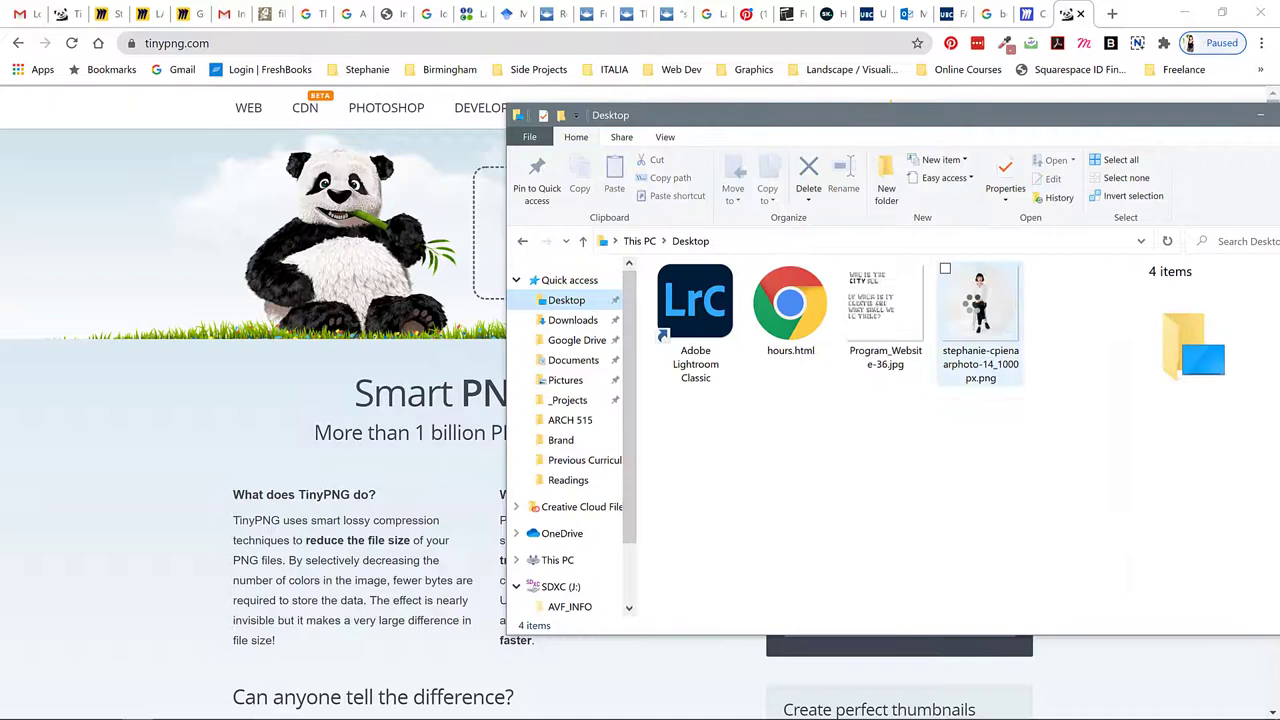
drag(800, 115, 538, 265)
click(718, 470)
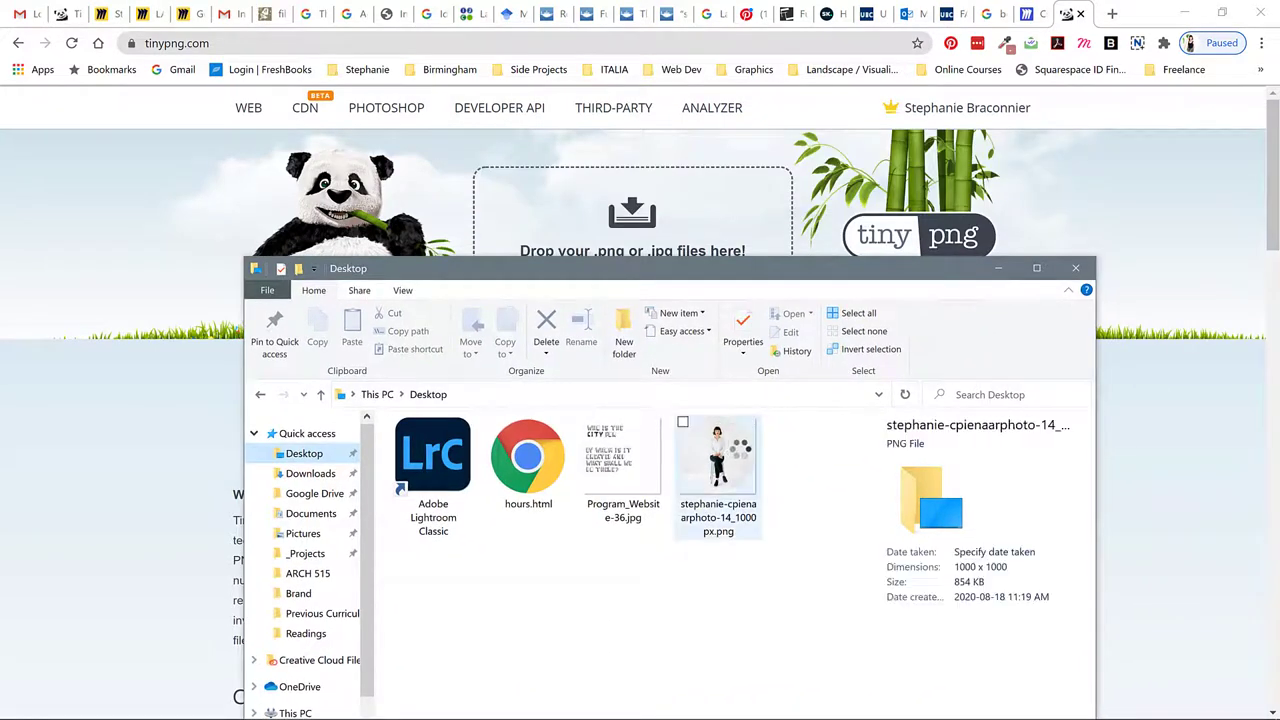
drag(718, 470, 690, 207)
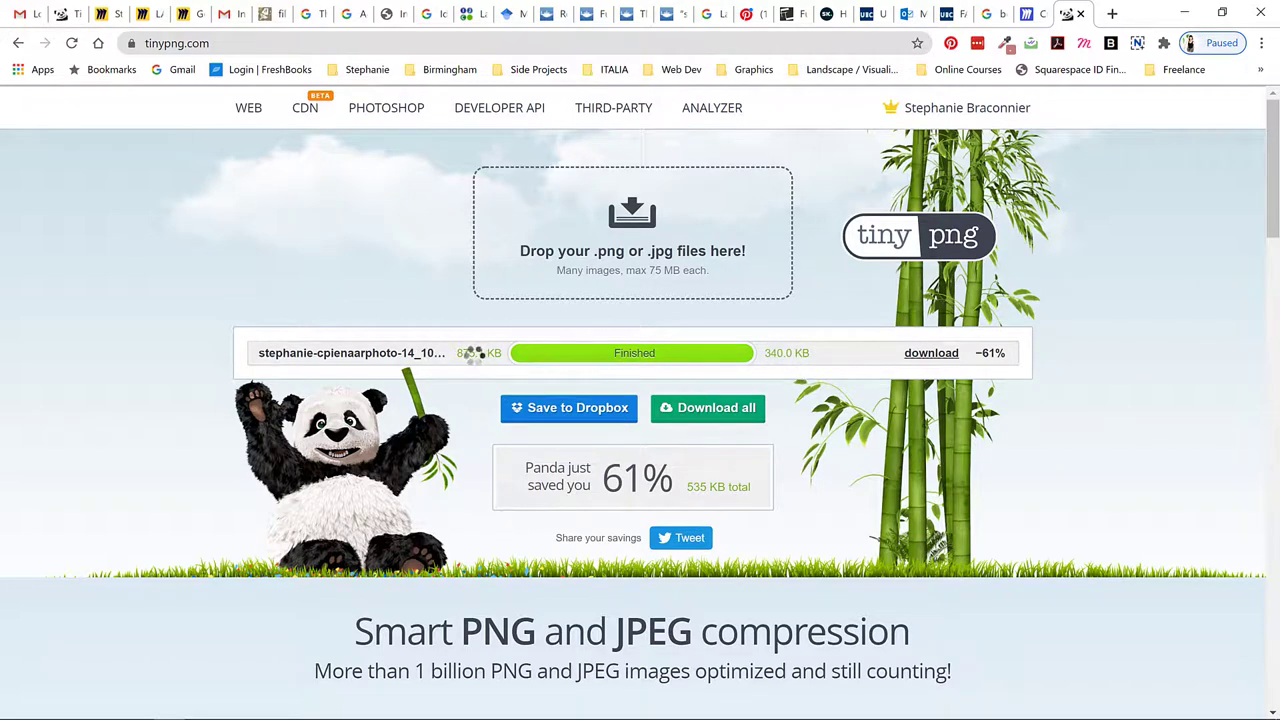
click(933, 352)
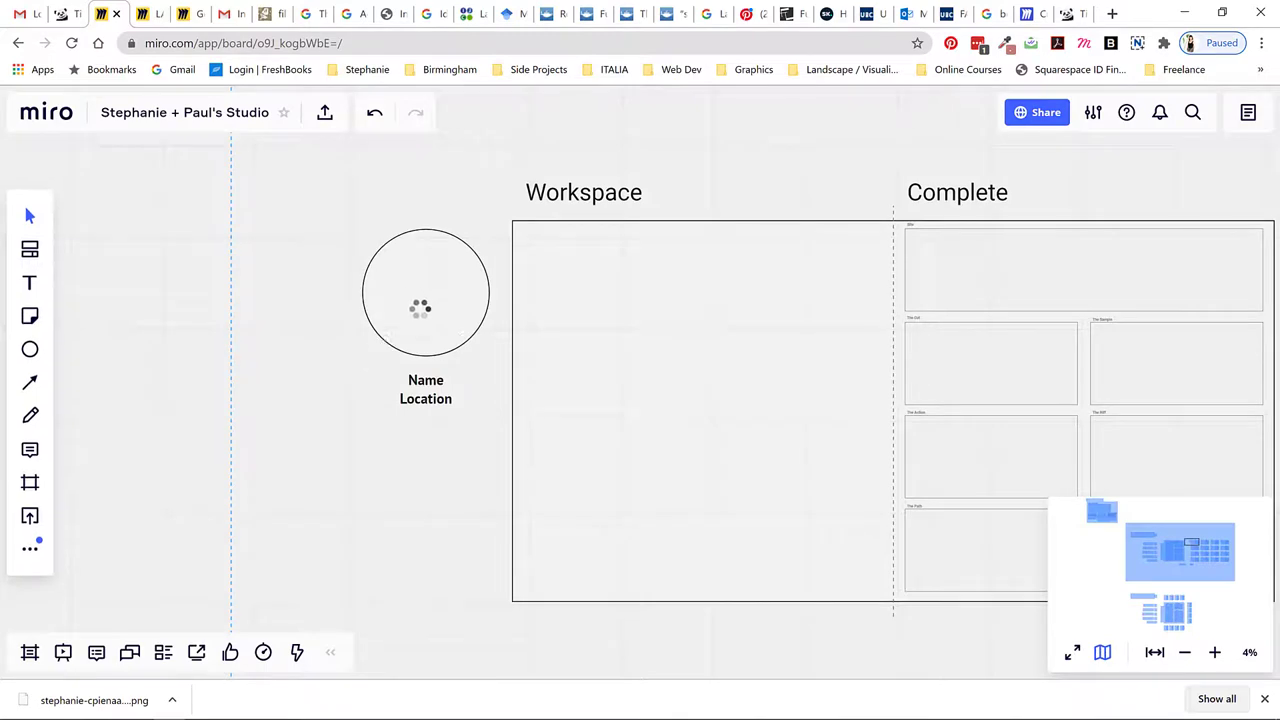
- Drag the downloaded PNG onto the Miro board and into the circle above Name Location
click(137, 714)
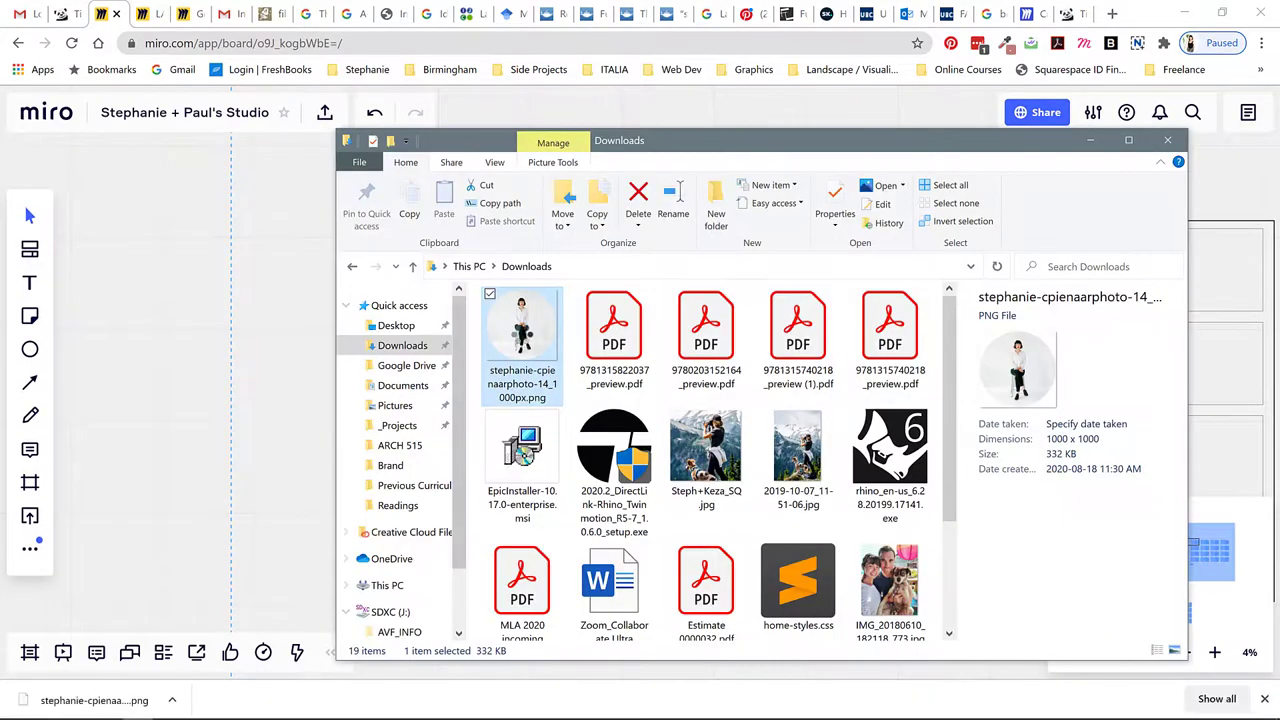
drag(521, 330, 299, 287)
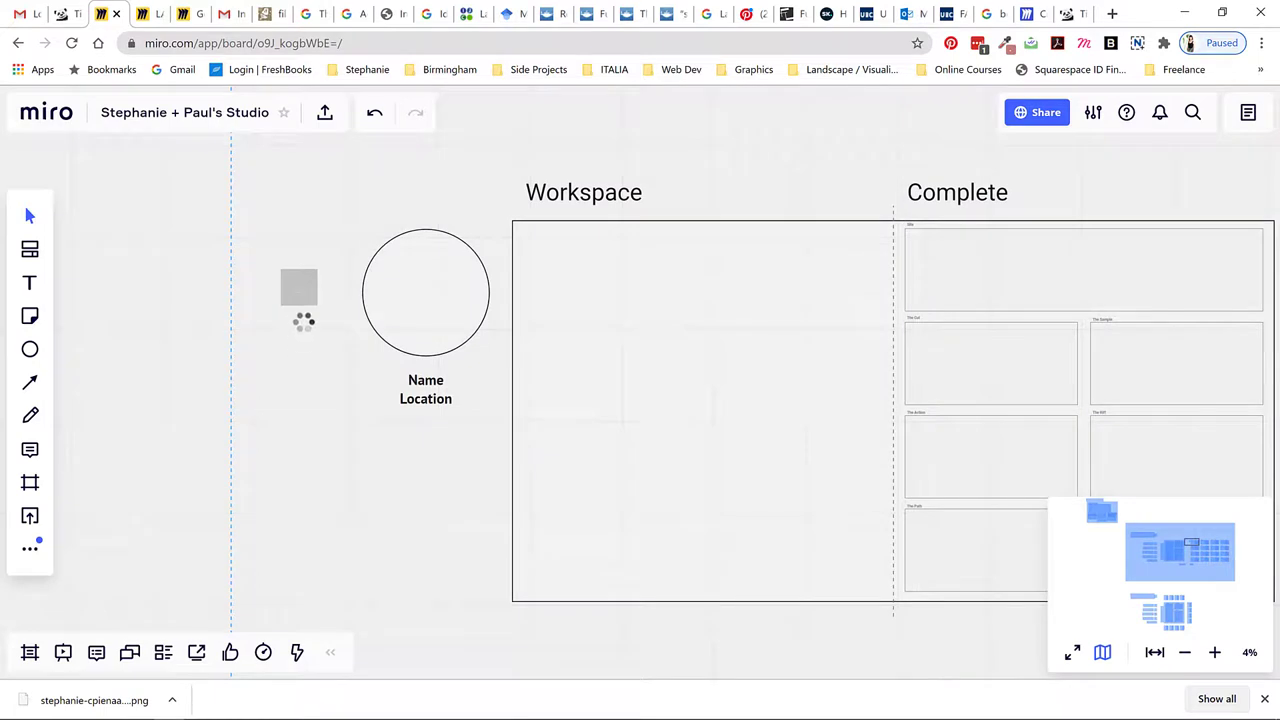
scroll(299, 290, up, 5)
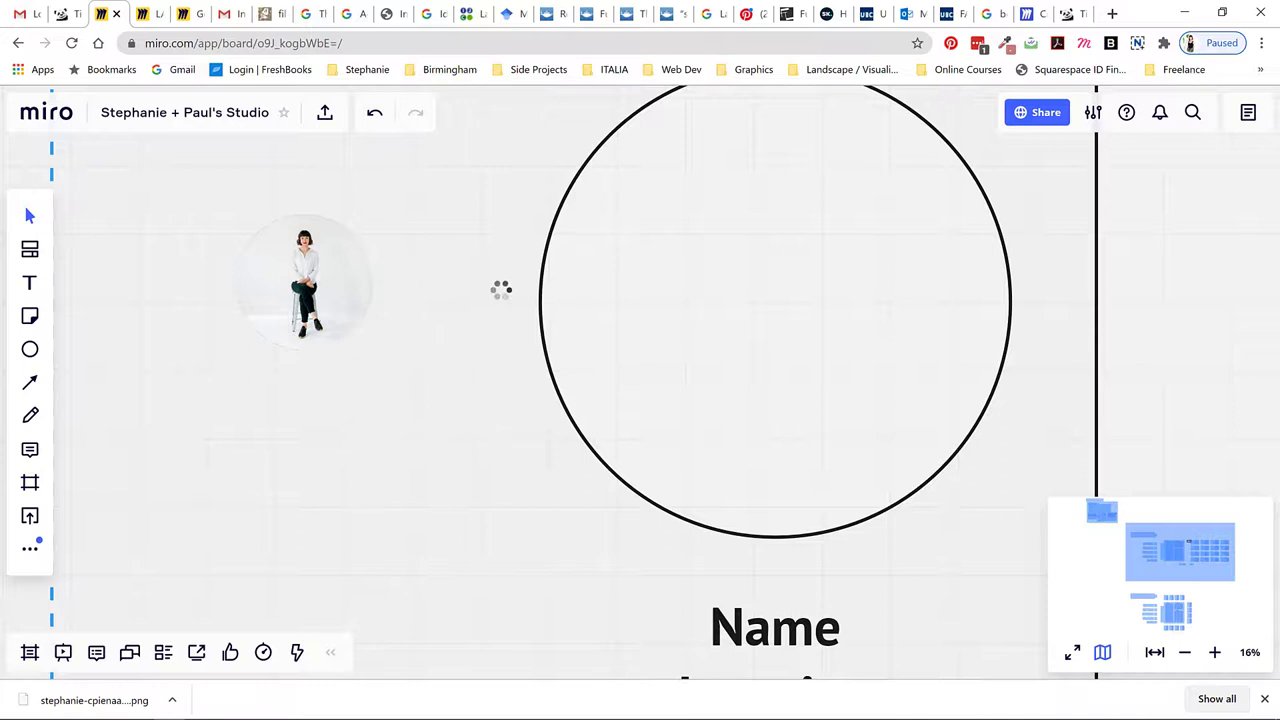
drag(501, 289, 823, 312)
scroll(253, 514, down, 1)
- Scale the headshot by its corner handles to match the circle, then lock it
click(607, 328)
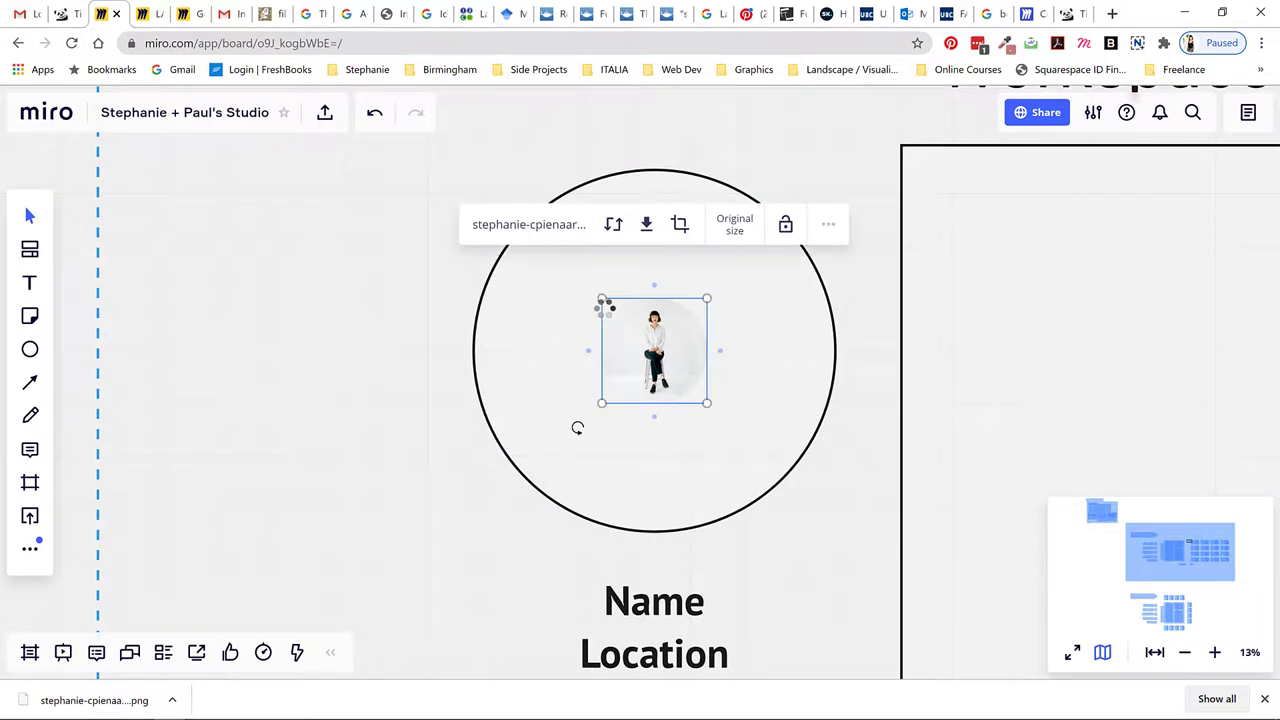
drag(577, 428, 577, 428)
drag(598, 295, 486, 198)
drag(707, 404, 854, 509)
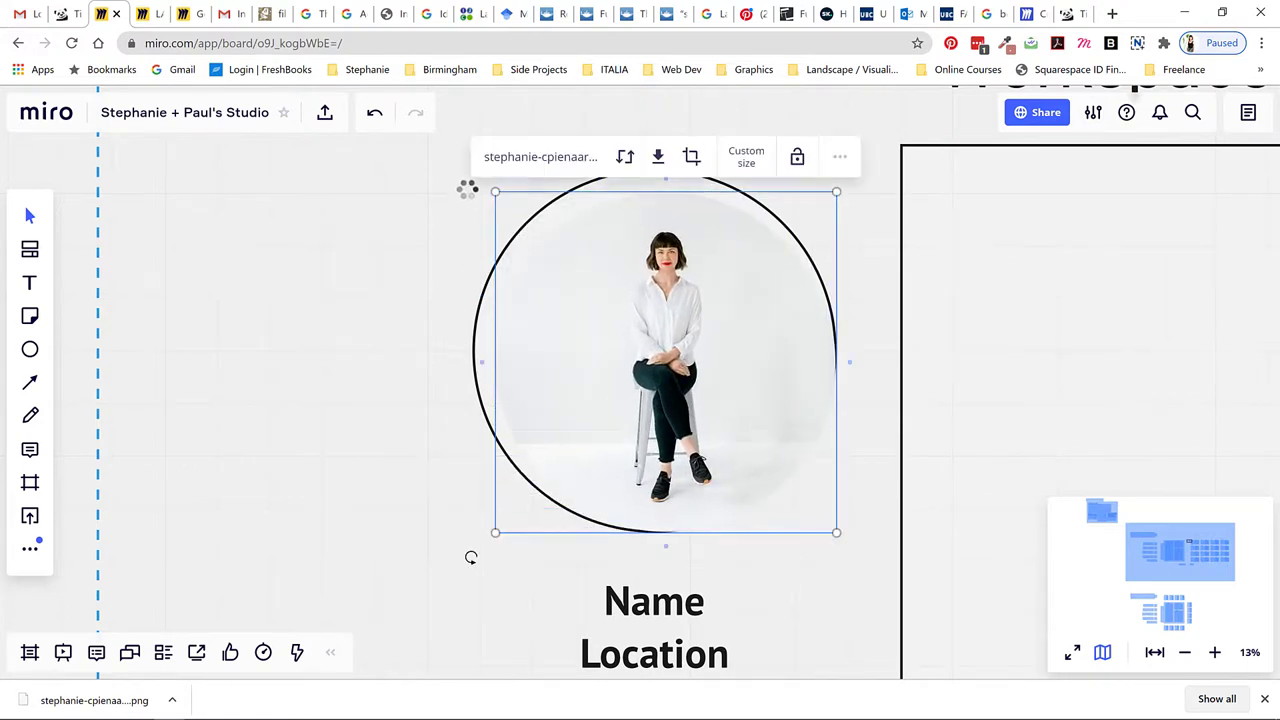
drag(492, 191, 466, 178)
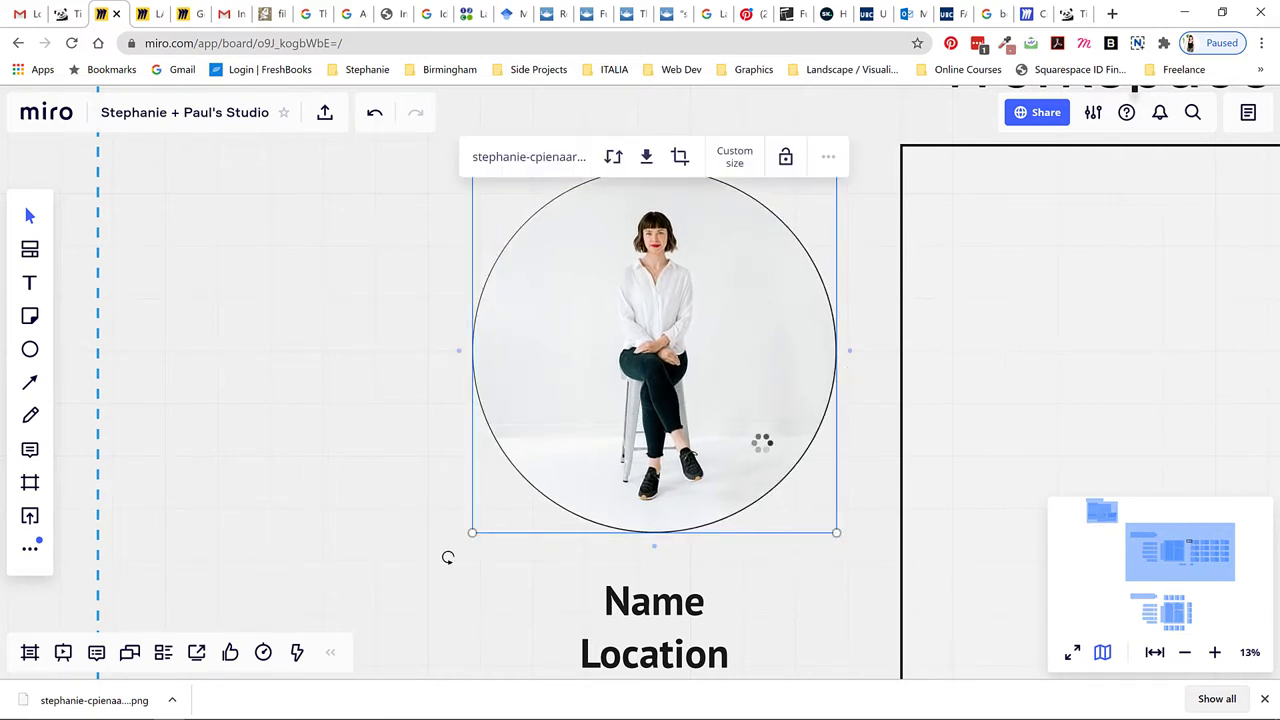
click(709, 400)
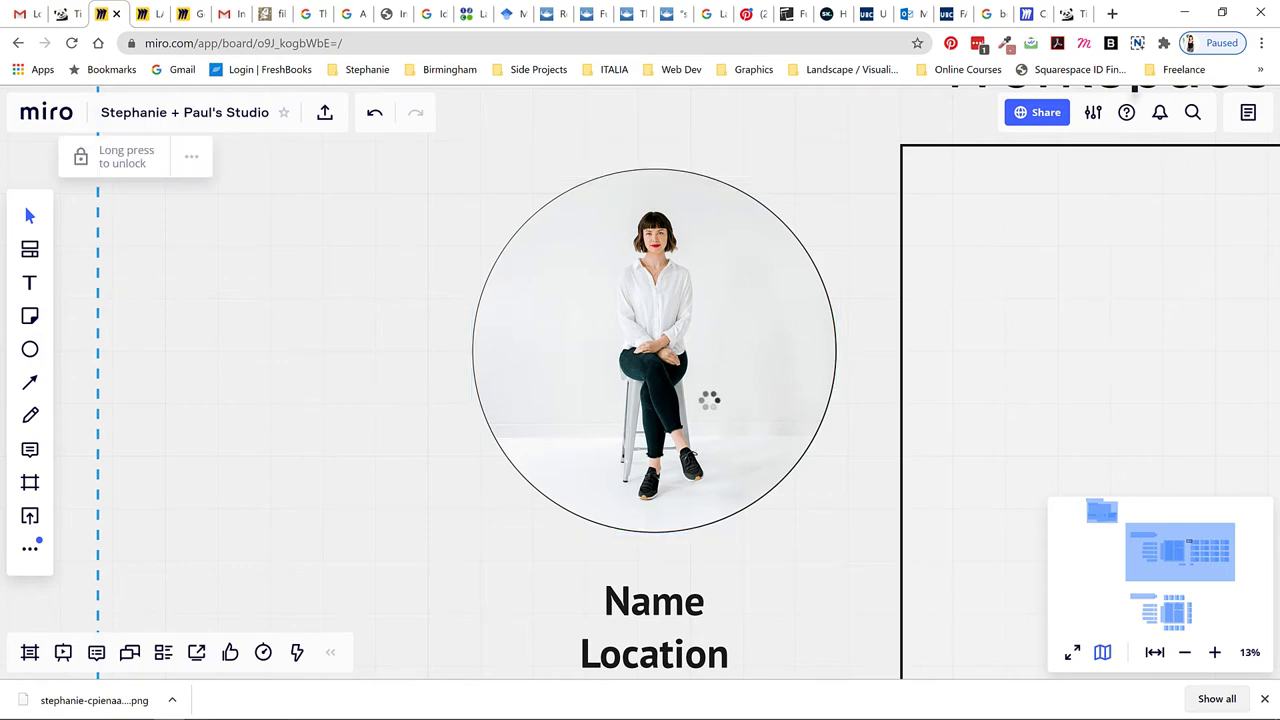